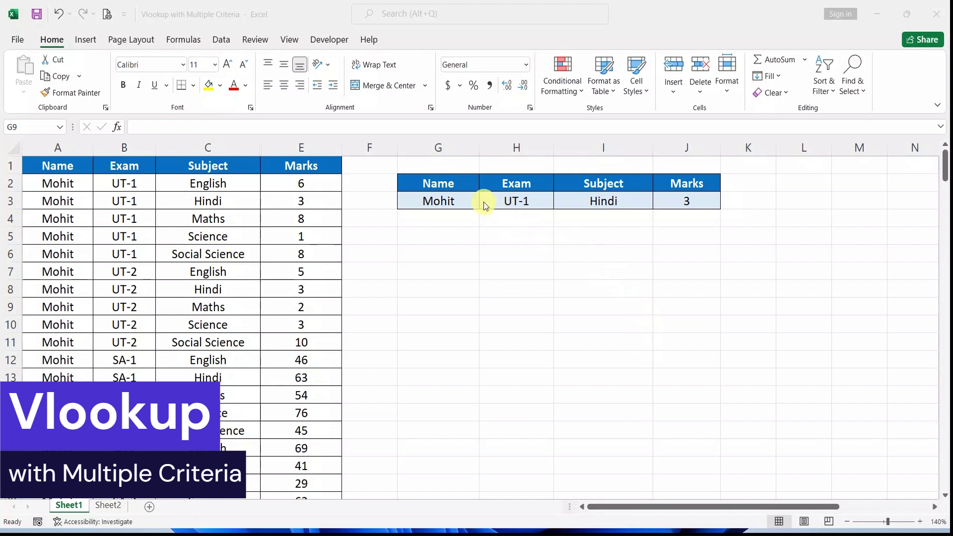
Choose the second student in the list as the Name in G3 and inspect the Marks formula in J3.
left_click_drag(453, 189, 610, 205)
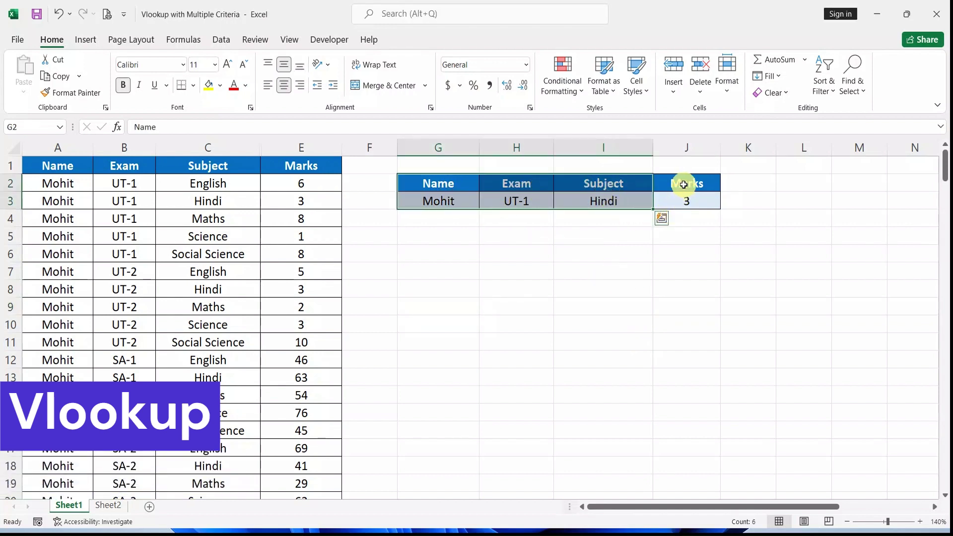
left_click(686, 200)
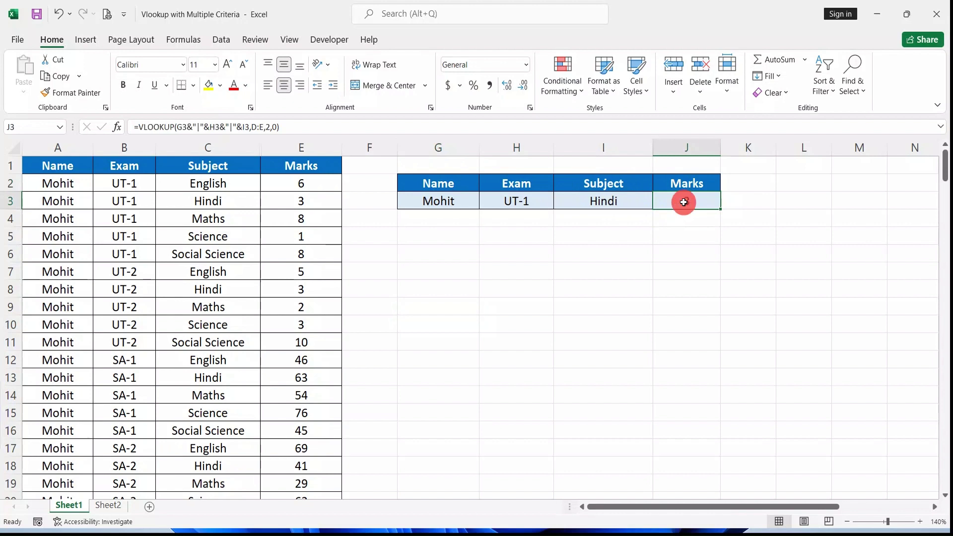
left_click(471, 202)
left_click(484, 202)
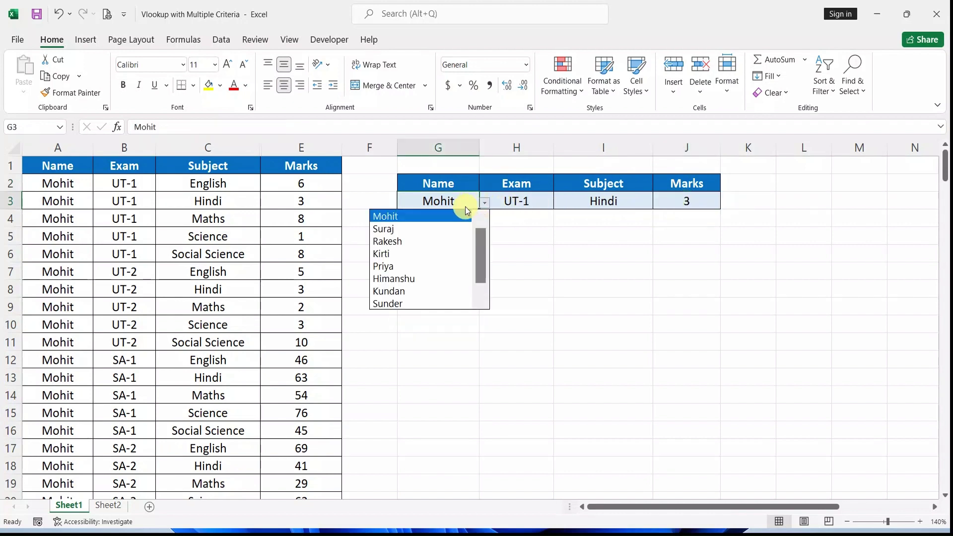
left_click(442, 228)
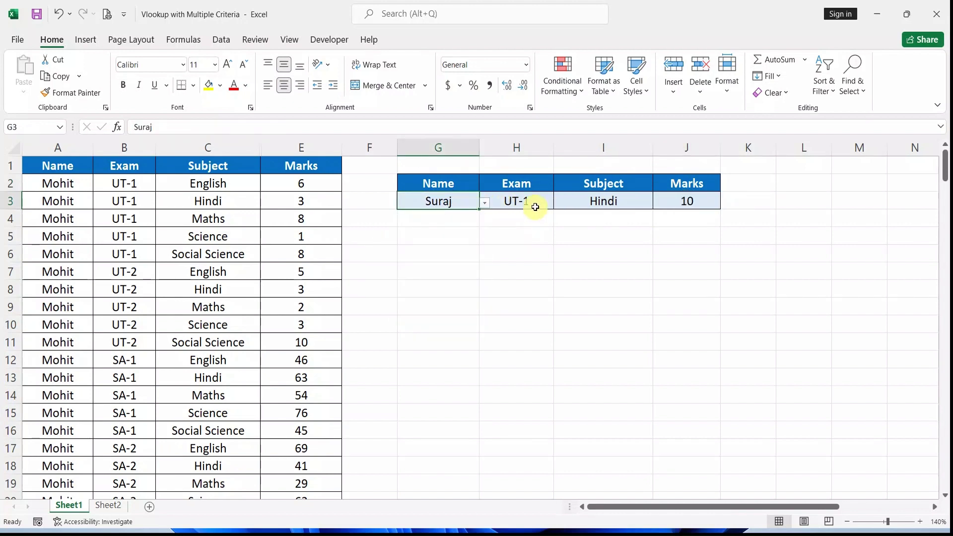
left_click(699, 201)
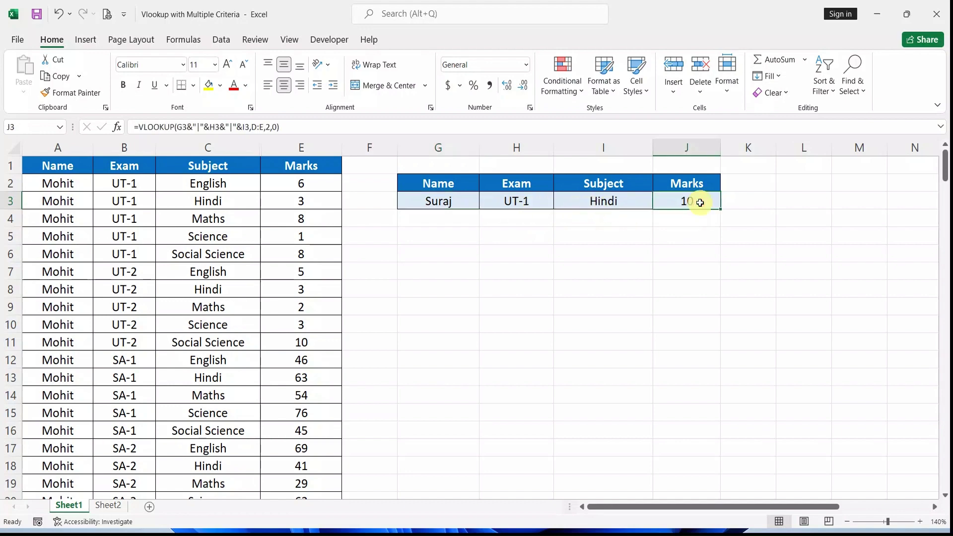
Locate the second student's UT-1 Hindi row in the source table and compare it with the looked-up marks.
scroll(122, 311, "down", 5)
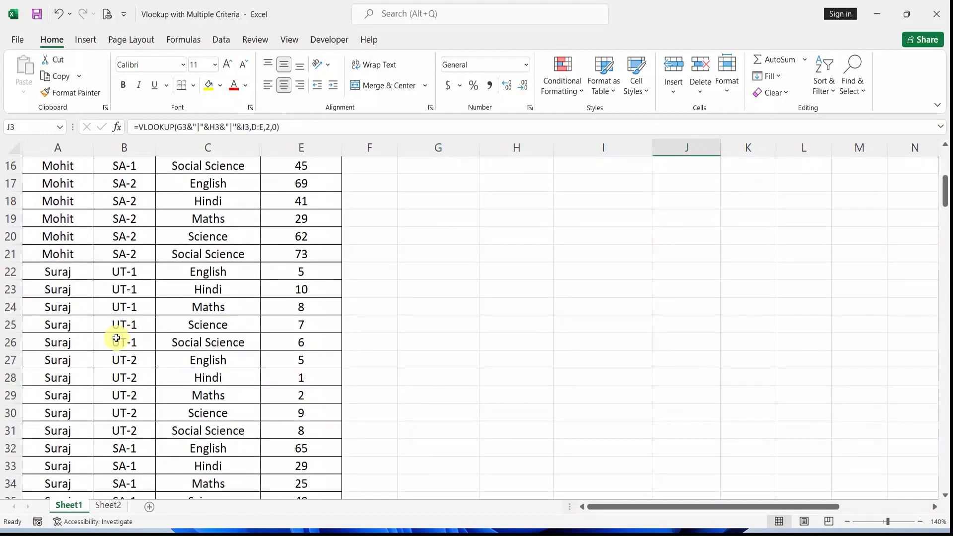
left_click_drag(63, 289, 301, 292)
scroll(511, 292, "up", 5)
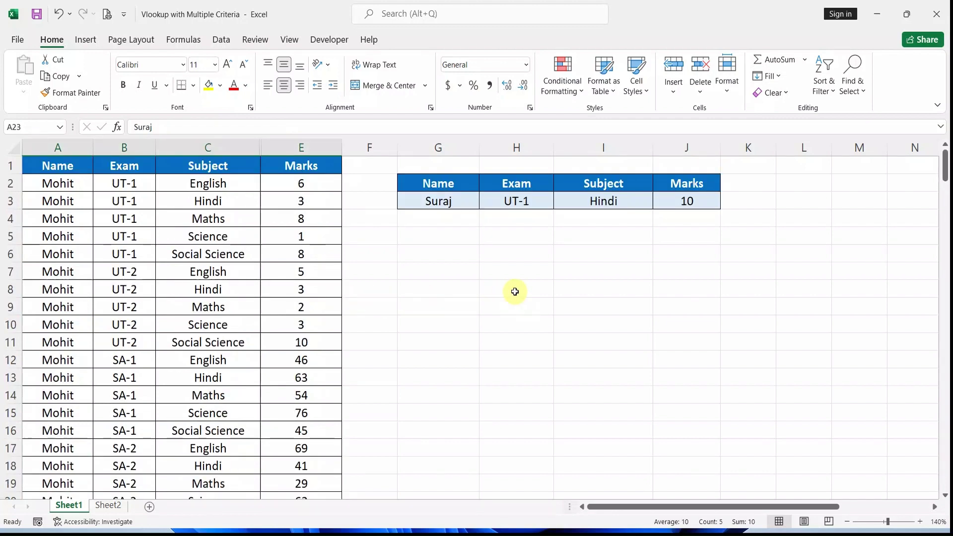
Set the Name in G3 back to the first student in the list.
left_click(457, 202)
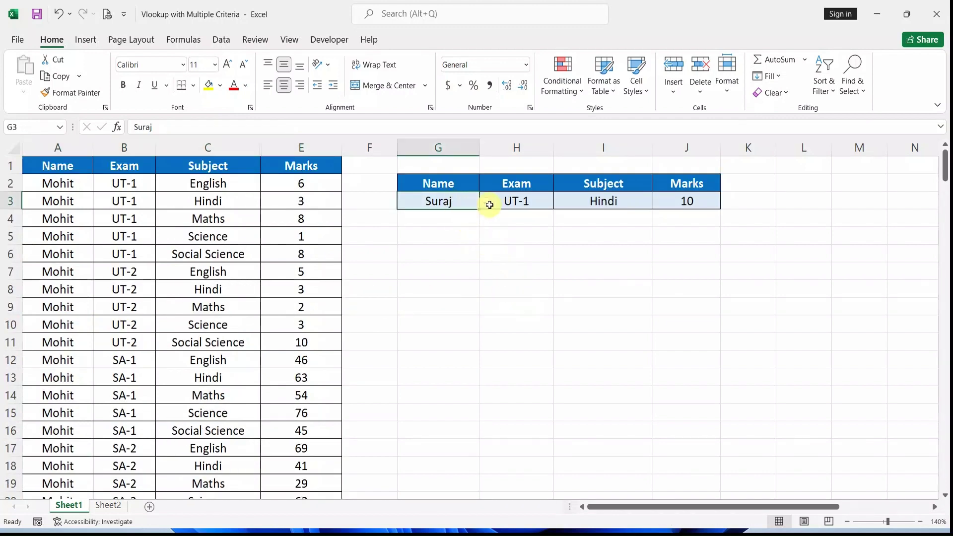
left_click(487, 205)
left_click(464, 201)
left_click(485, 204)
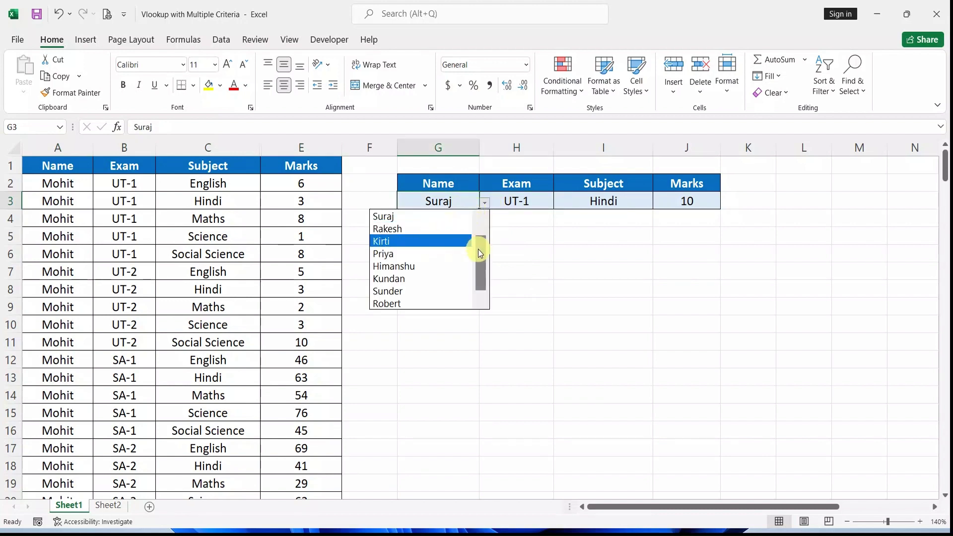
left_click_drag(478, 249, 480, 226)
left_click(410, 217)
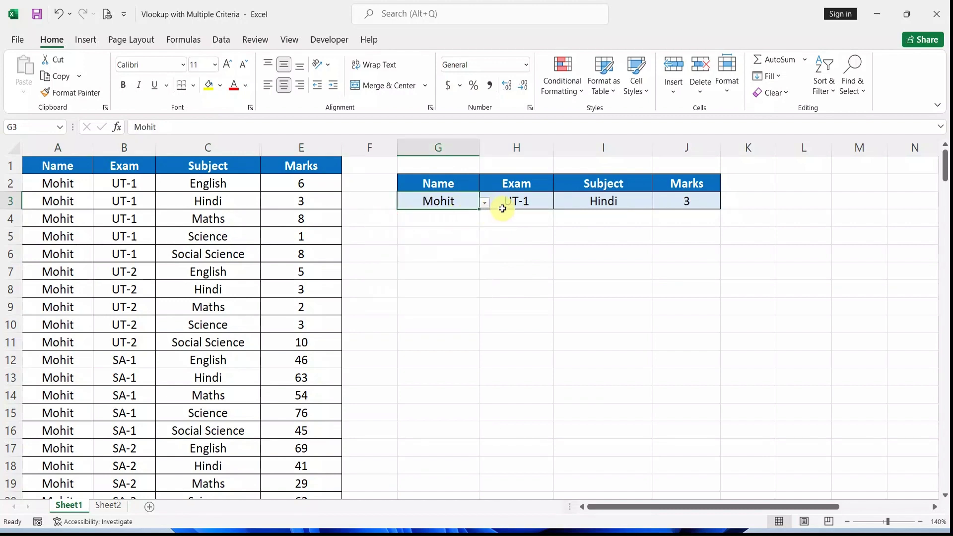
Set the Exam in H3 to UT-2 and check the returned marks against the student's UT-2 Hindi row.
left_click(517, 207)
left_click(559, 203)
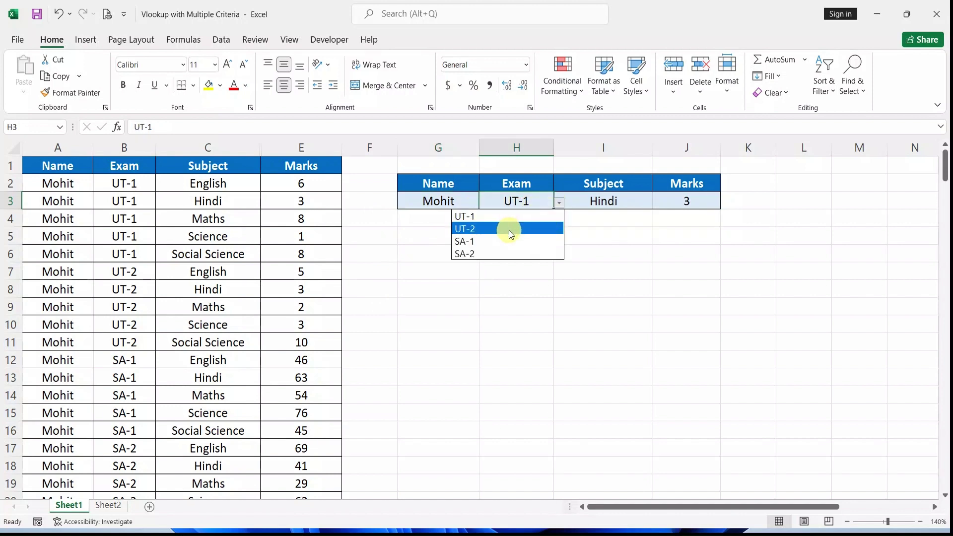
left_click(508, 230)
left_click(685, 204)
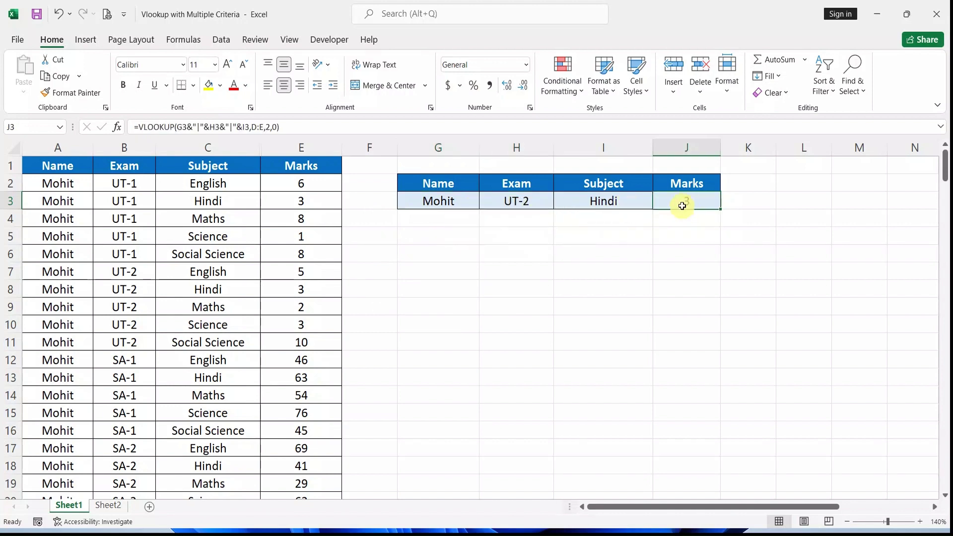
left_click_drag(75, 286, 292, 288)
left_click(238, 308)
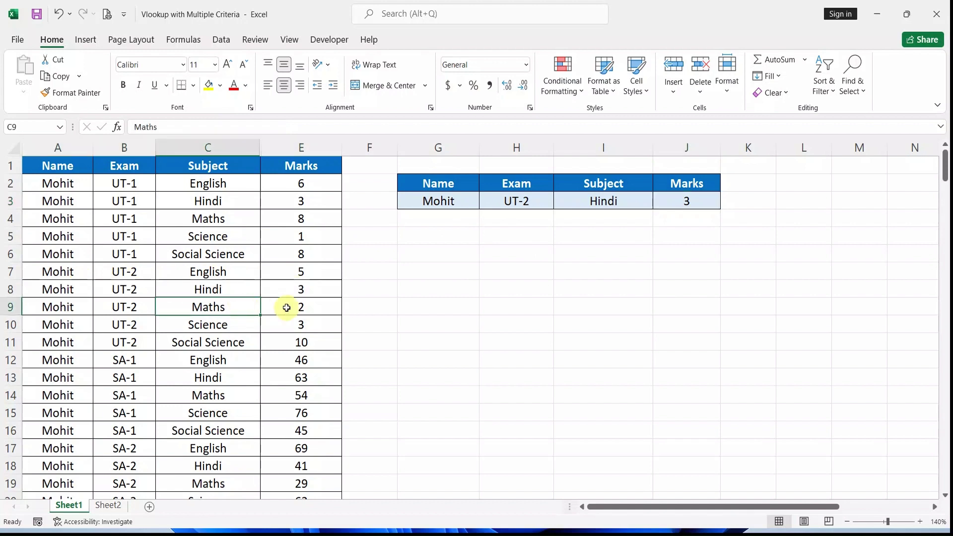
Set the Subject in I3 to Maths and check the returned marks against the student's UT-2 Maths row.
left_click(649, 203)
left_click(657, 203)
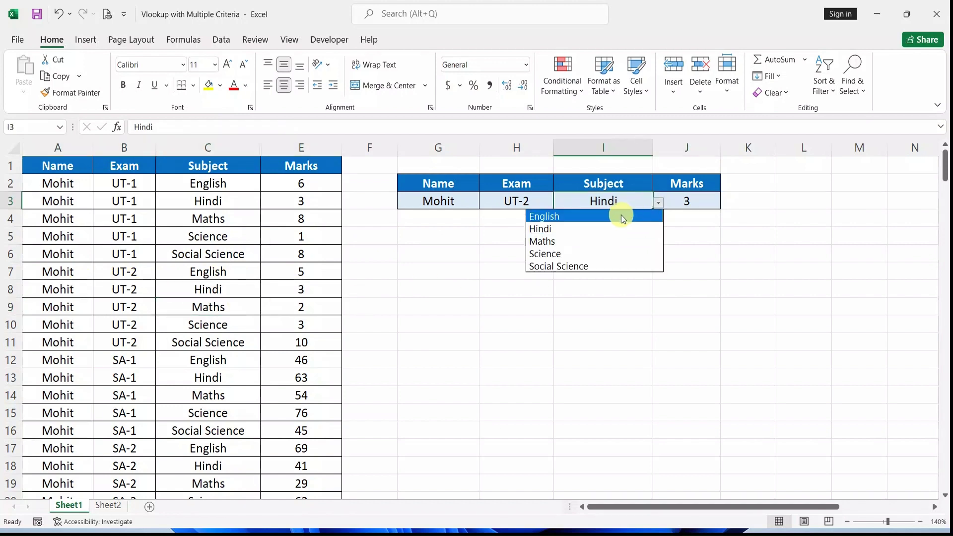
left_click(595, 240)
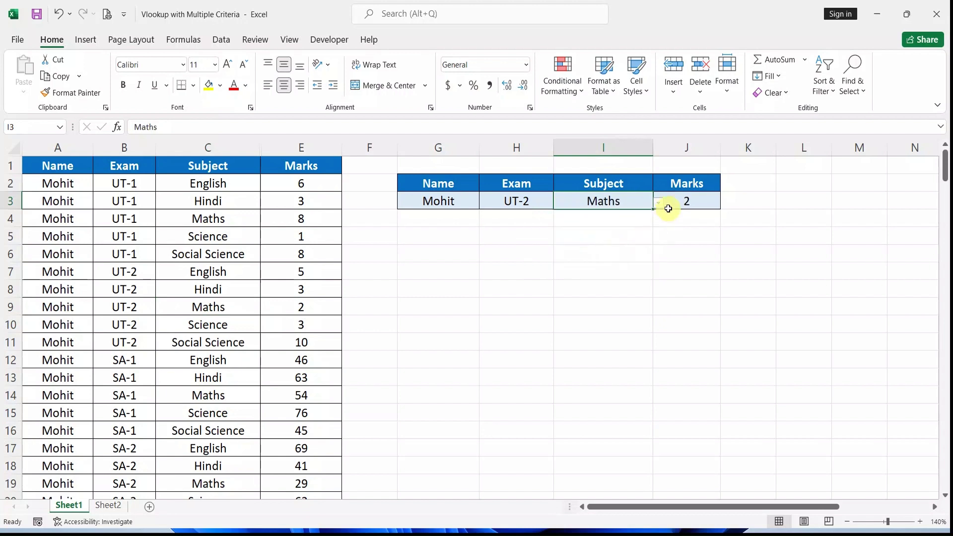
left_click_drag(279, 308, 41, 312)
left_click(491, 306)
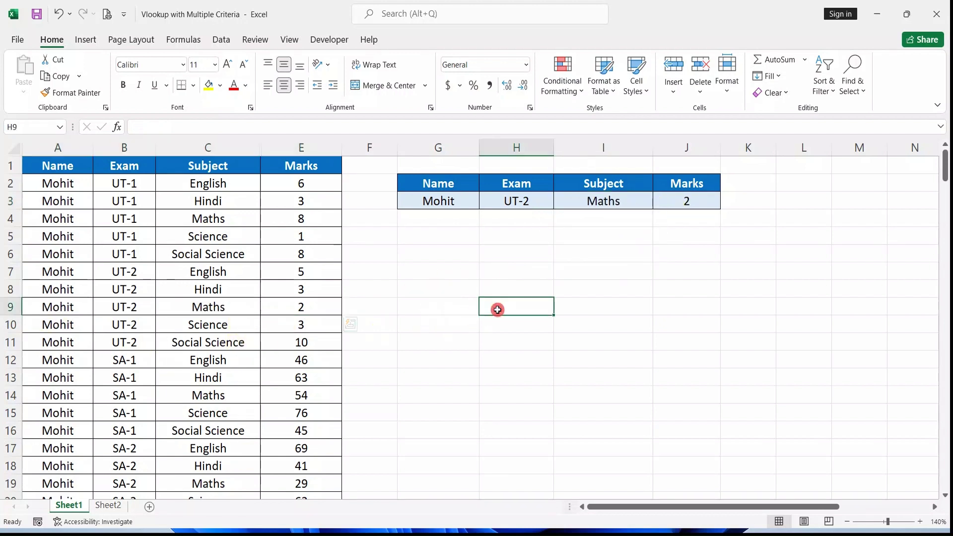
left_click(658, 202)
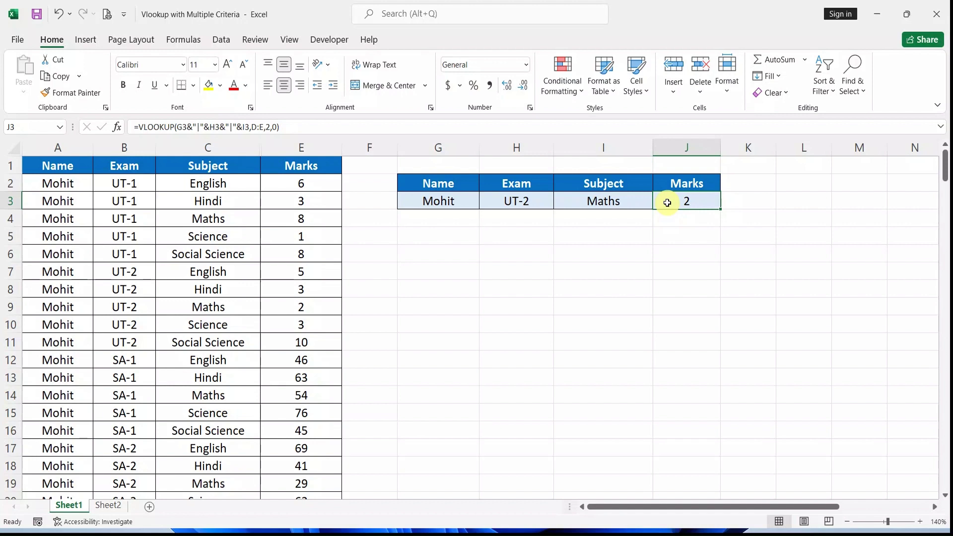
left_click(565, 284)
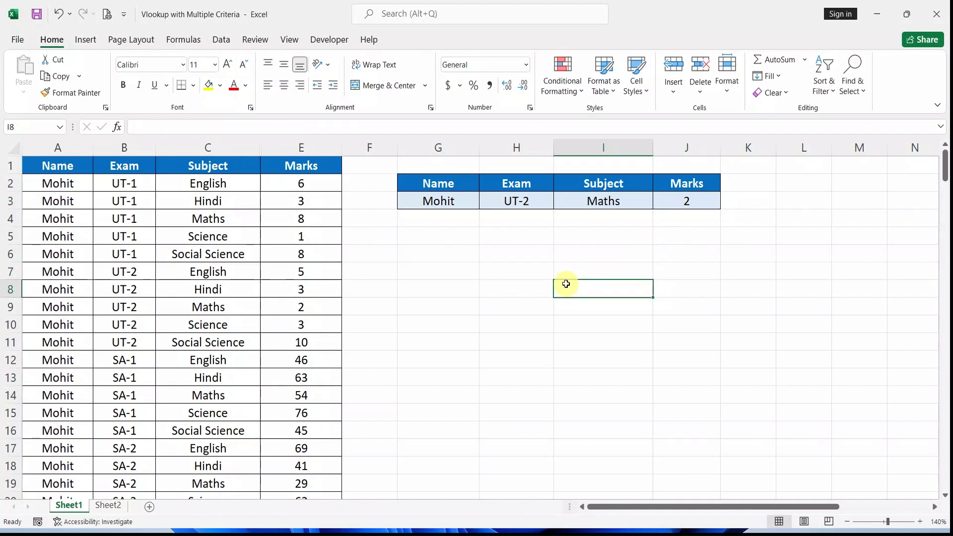
Go to Sheet2 and examine the lookup criteria in F2:H3, the source columns A:D and the Marks cell I3.
left_click(110, 509)
left_click(379, 356)
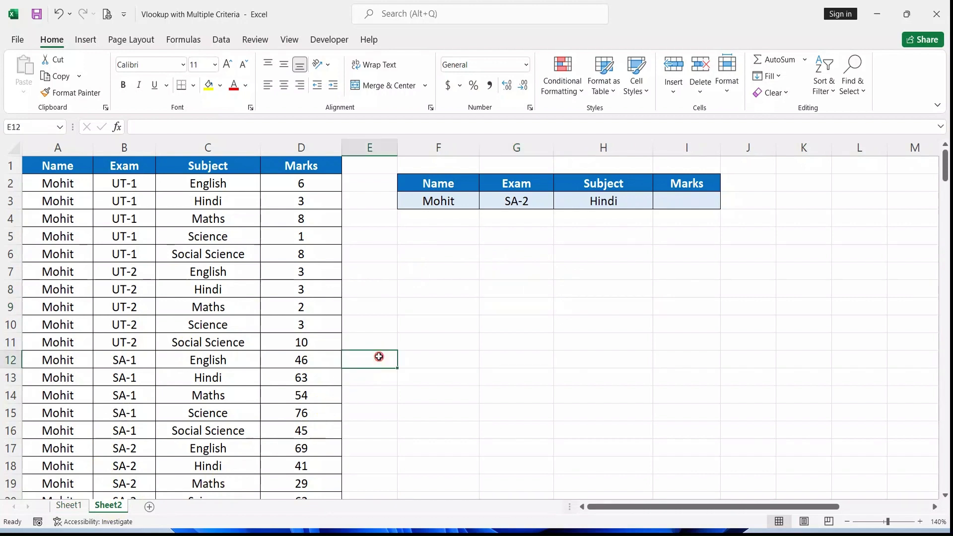
left_click(379, 357)
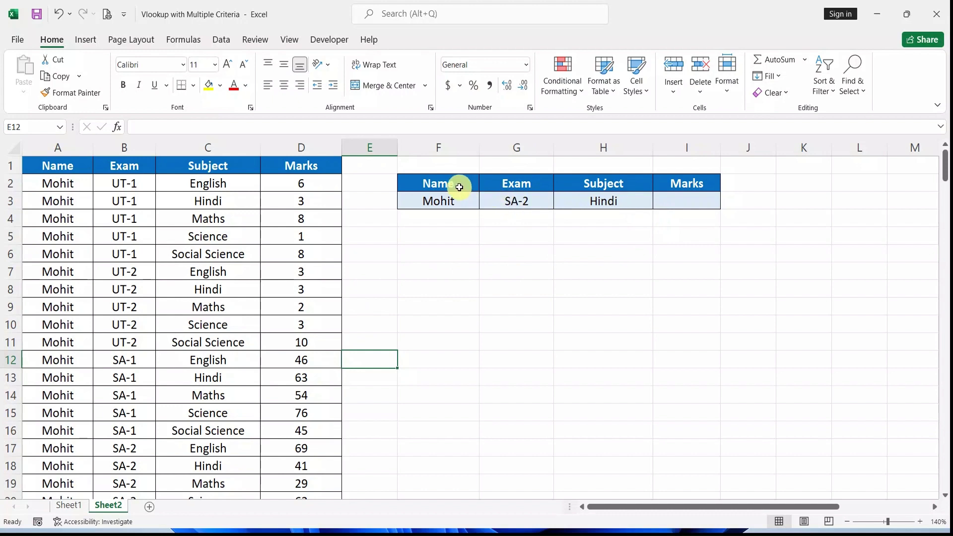
left_click_drag(457, 187, 565, 202)
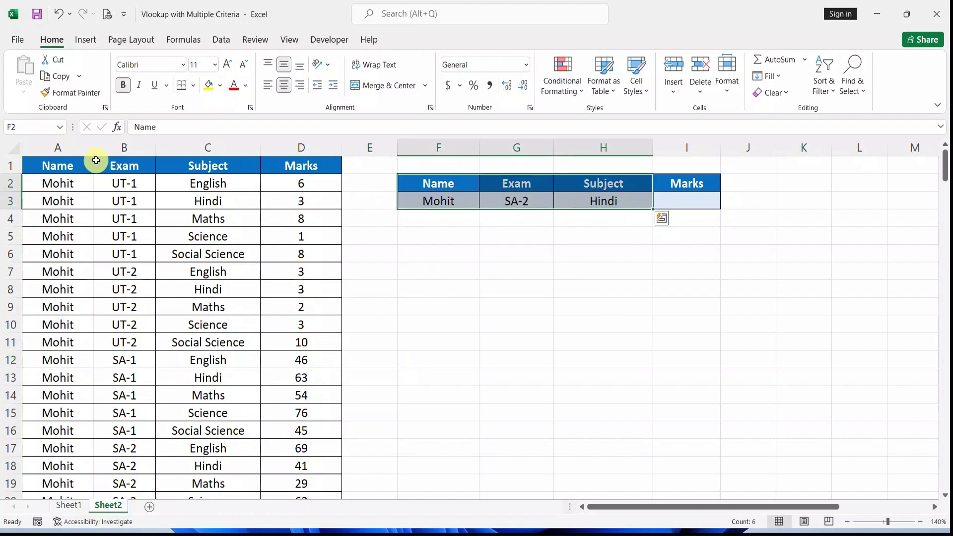
left_click_drag(80, 148, 281, 148)
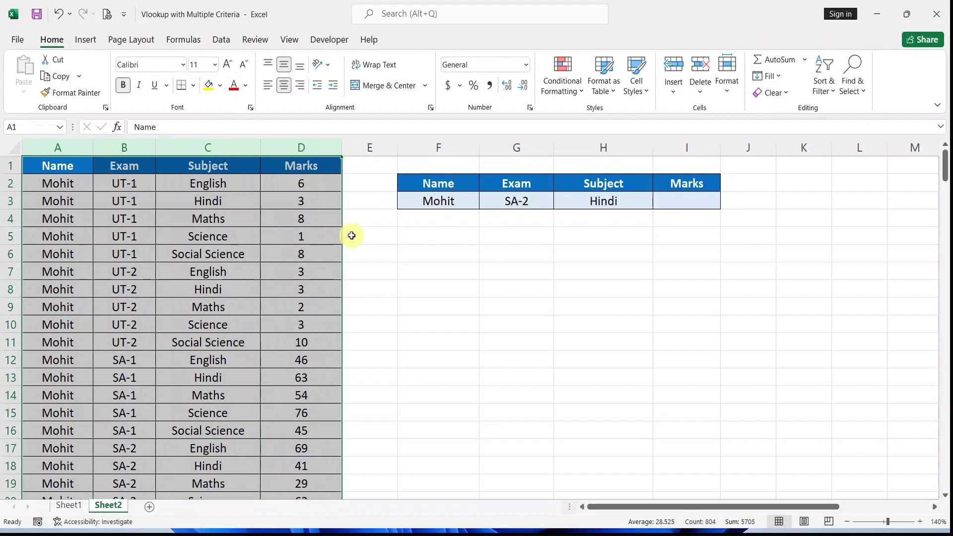
left_click(428, 263)
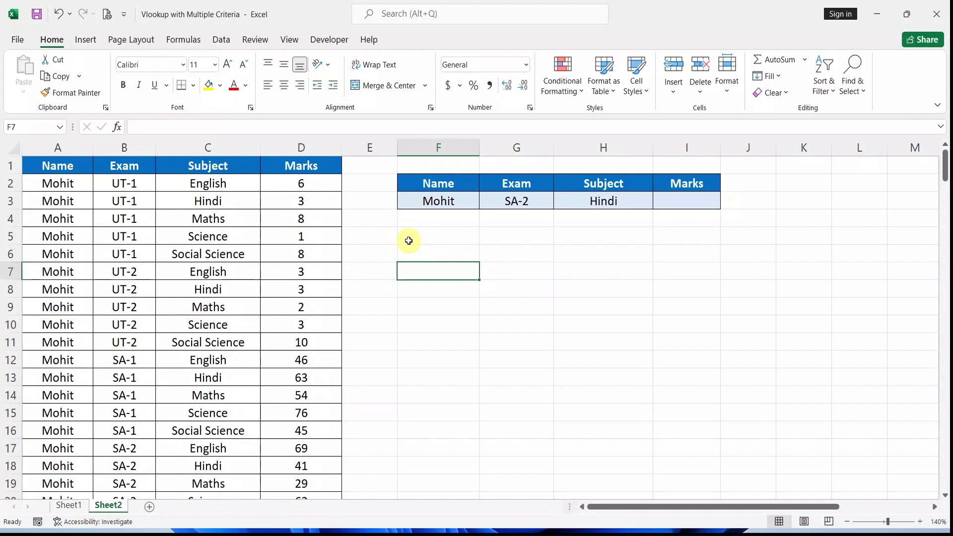
left_click(686, 199)
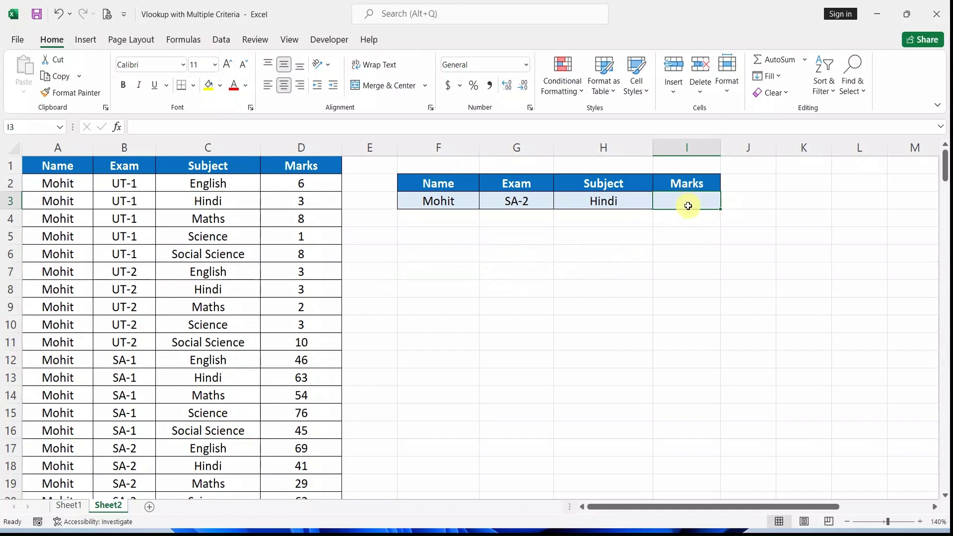
left_click(515, 253)
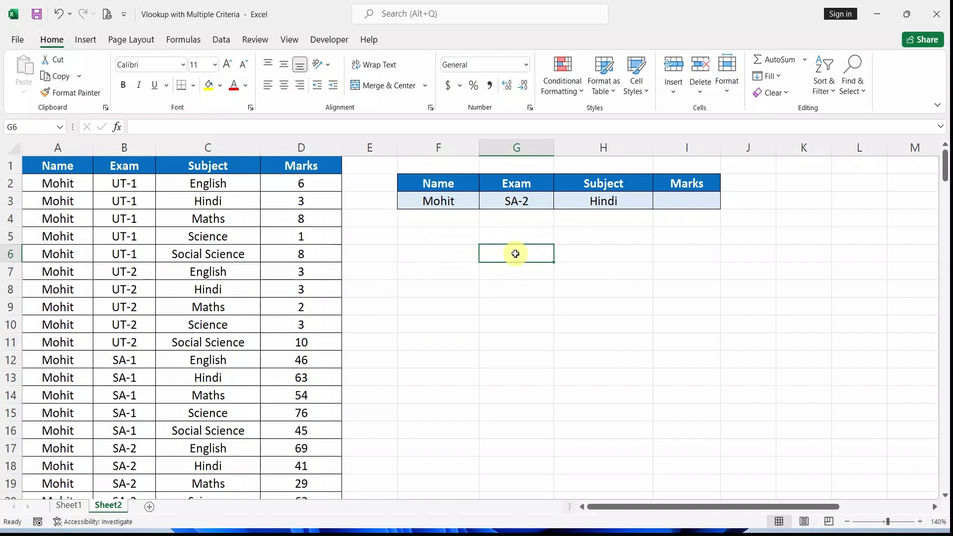
type("=vl")
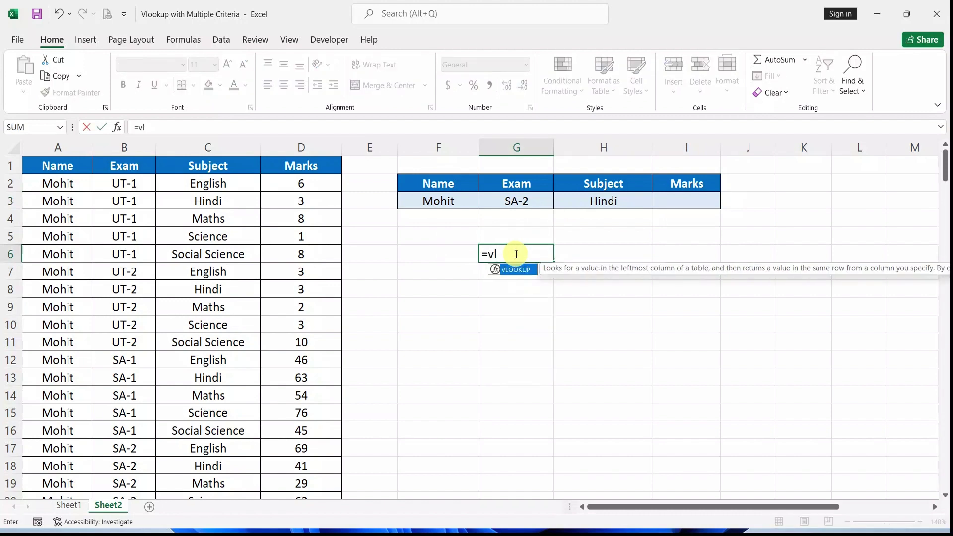
key("Tab")
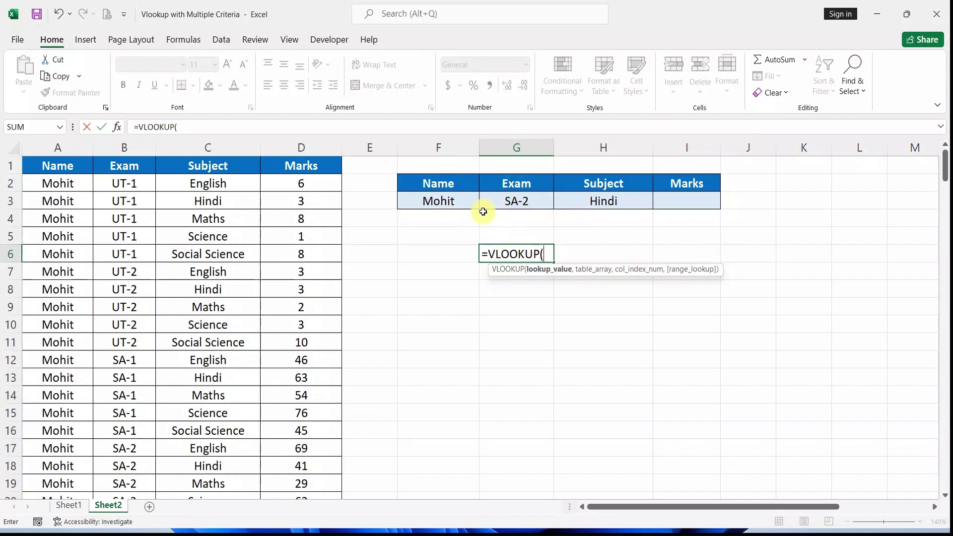
key("Escape")
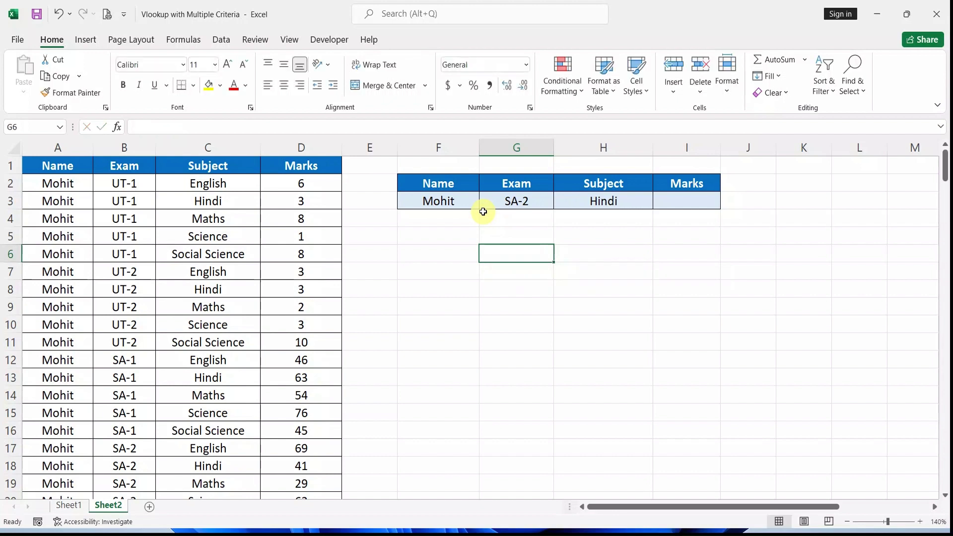
left_click(499, 274)
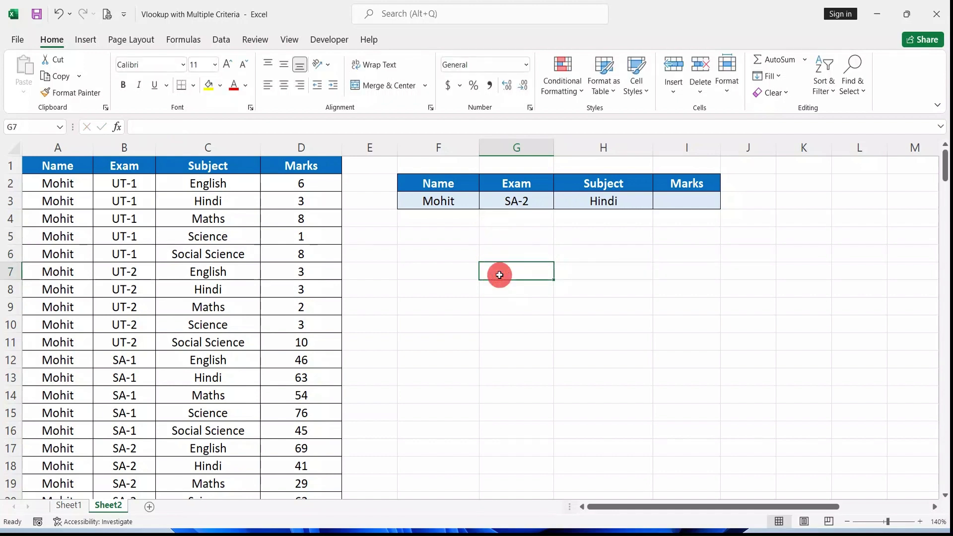
type("=")
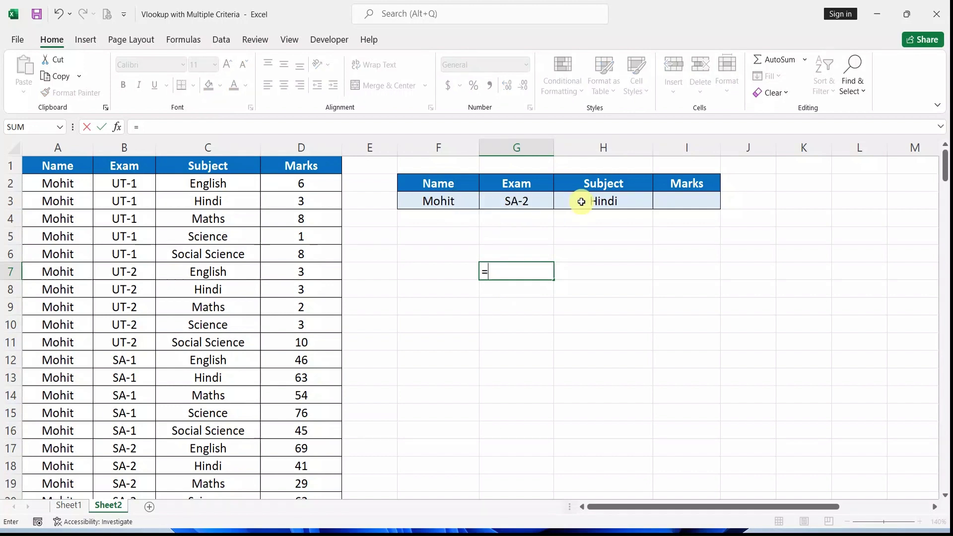
left_click(446, 203)
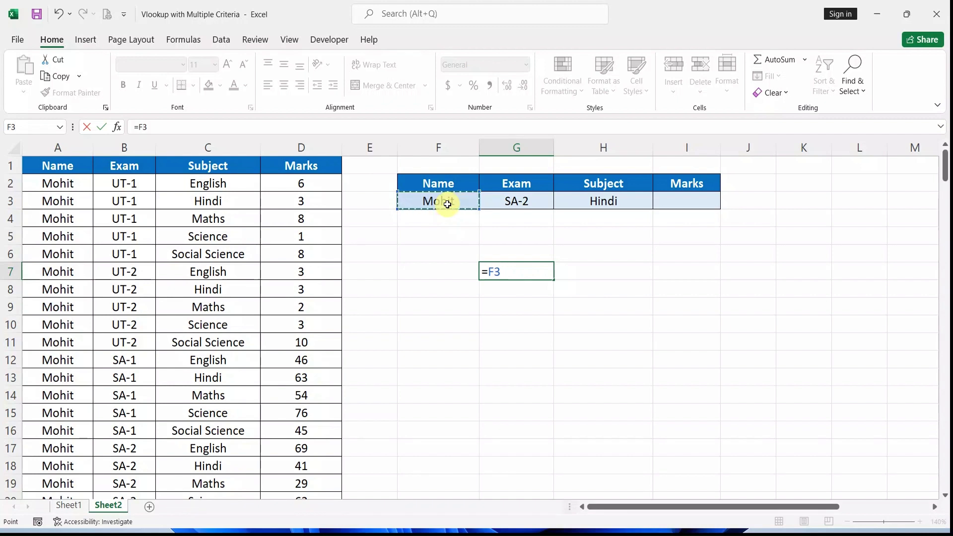
type("&")
key("BackSpace")
key("BackSpace")
key("BackSpace")
key("BackSpace")
key("Return")
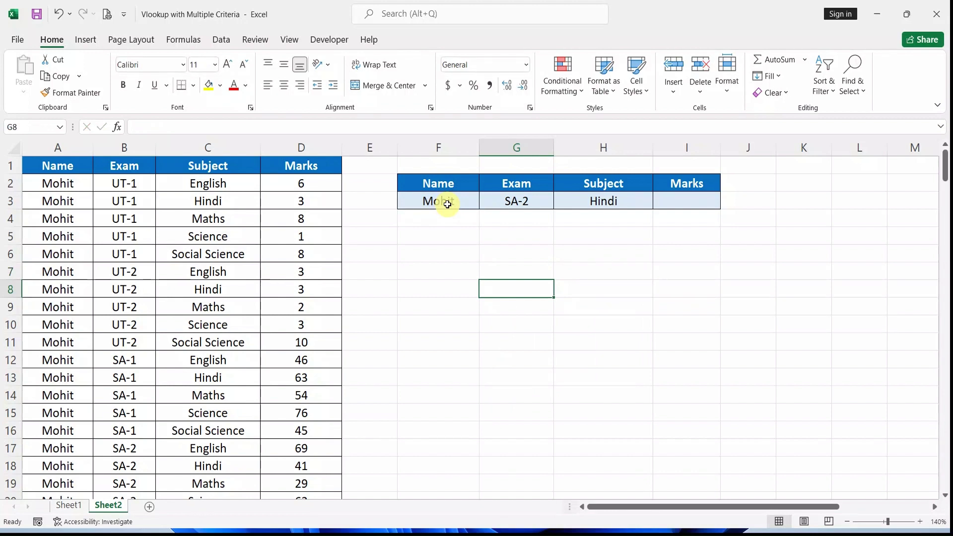
Enter a sample combined lookup key in G8: the student's name, SA-2 and Hindi, separated by spaced hyphens.
type("MO")
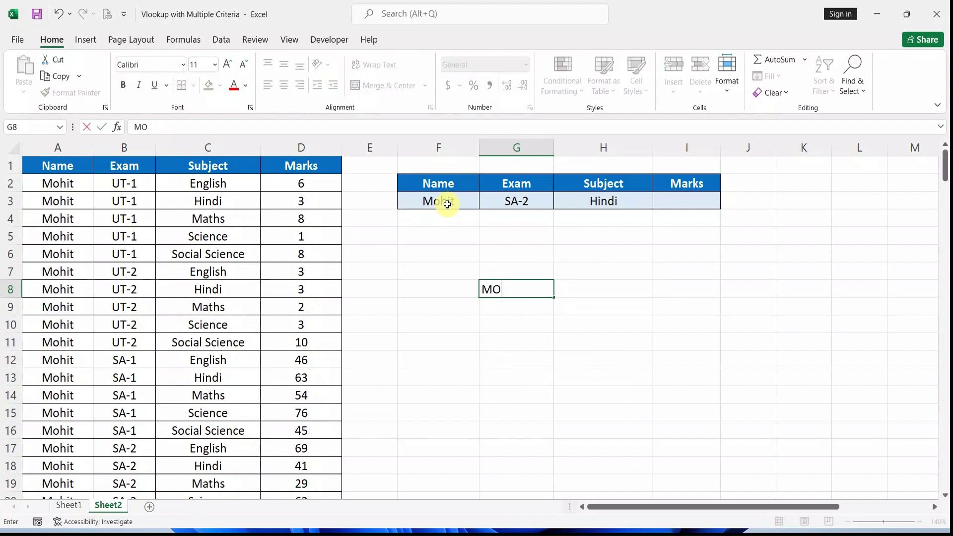
key("BackSpace")
type("ohit")
type("- U")
key("BackSpace")
type("SA-2")
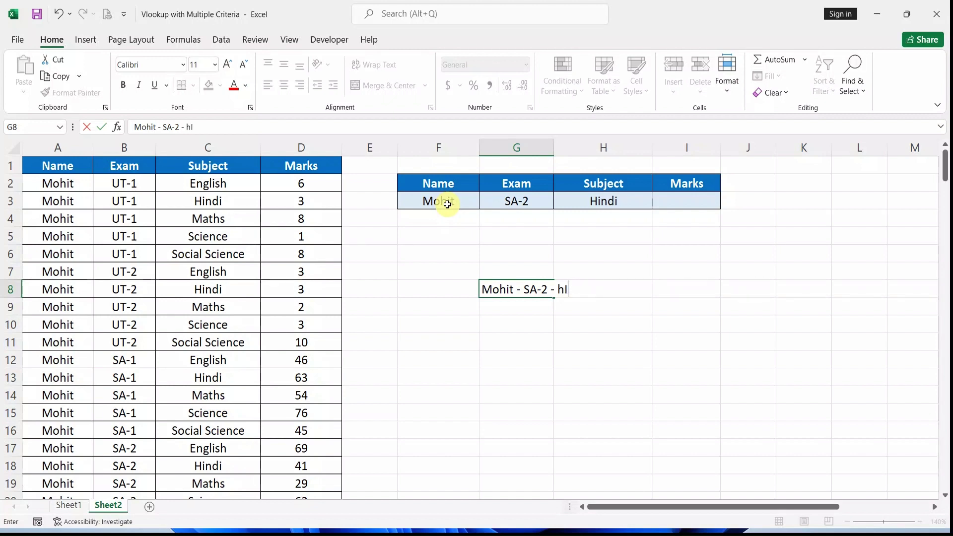
type("- hINDI")
key("Return")
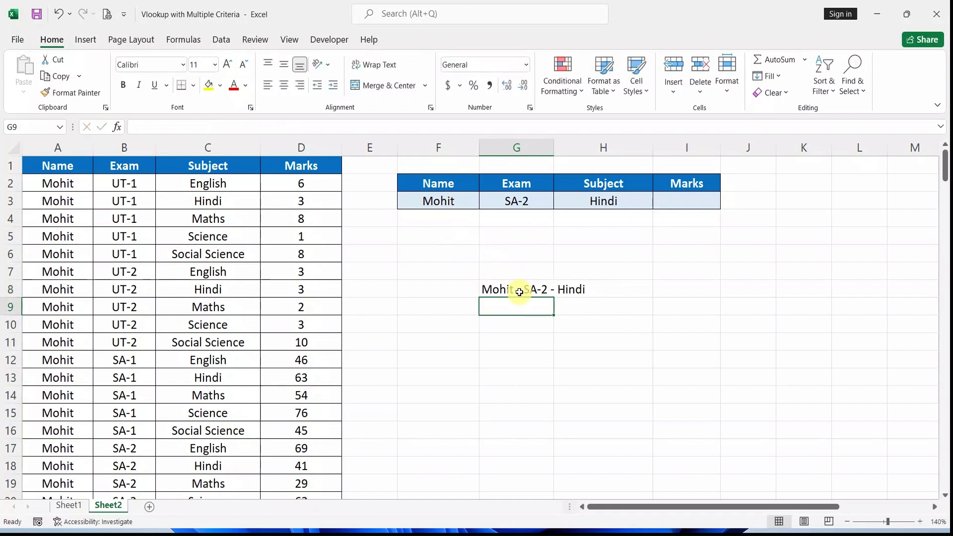
Replace both hyphens in the sample combined key in G8 with pipe characters (|).
left_click_drag(519, 294, 569, 297)
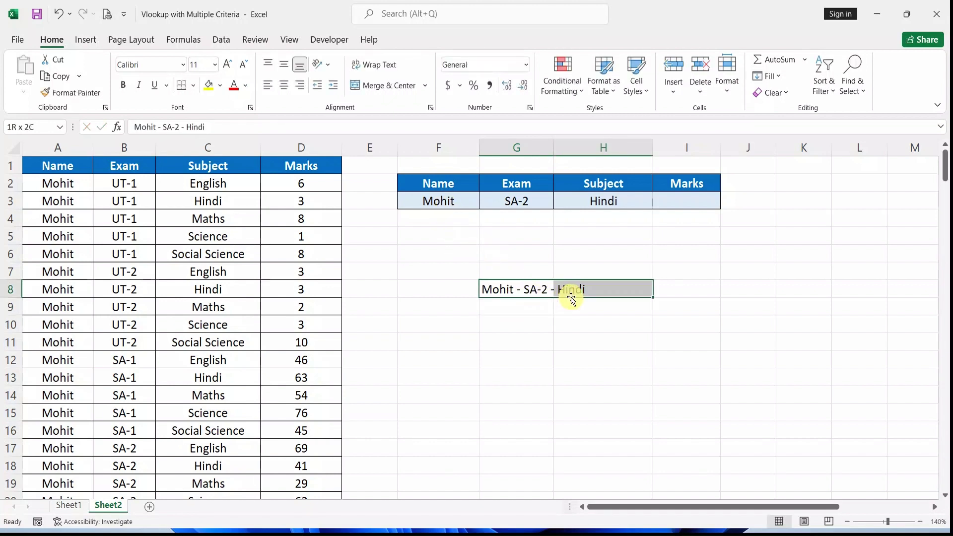
left_click(526, 319)
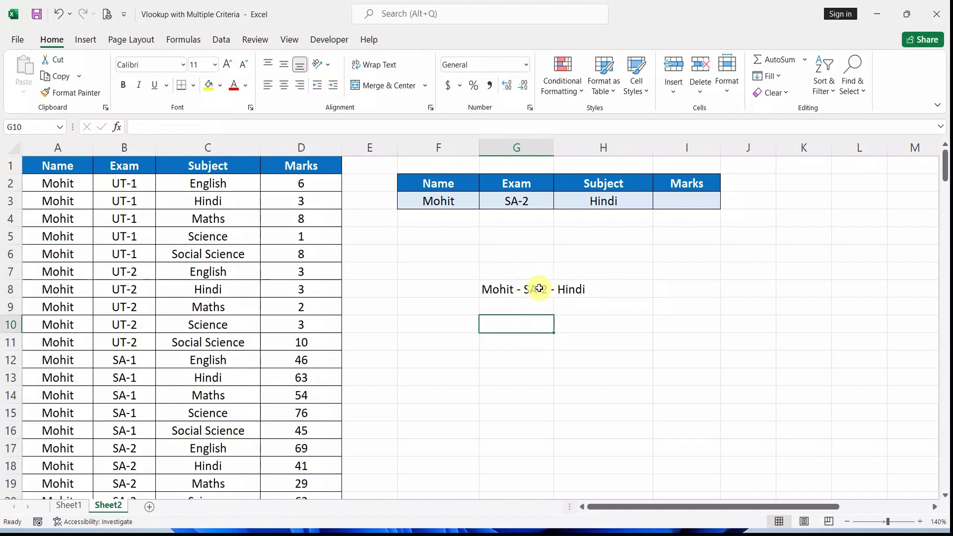
double_click(518, 289)
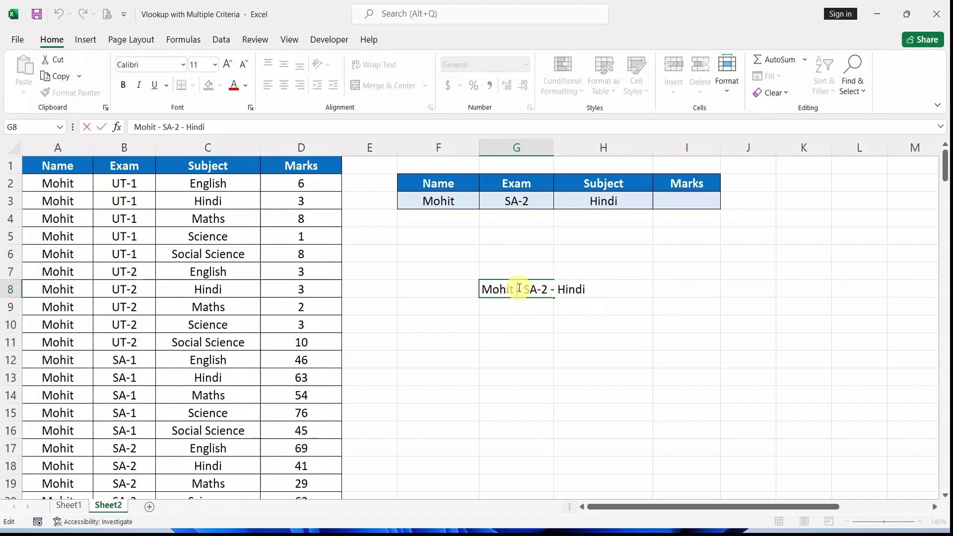
key("BackSpace")
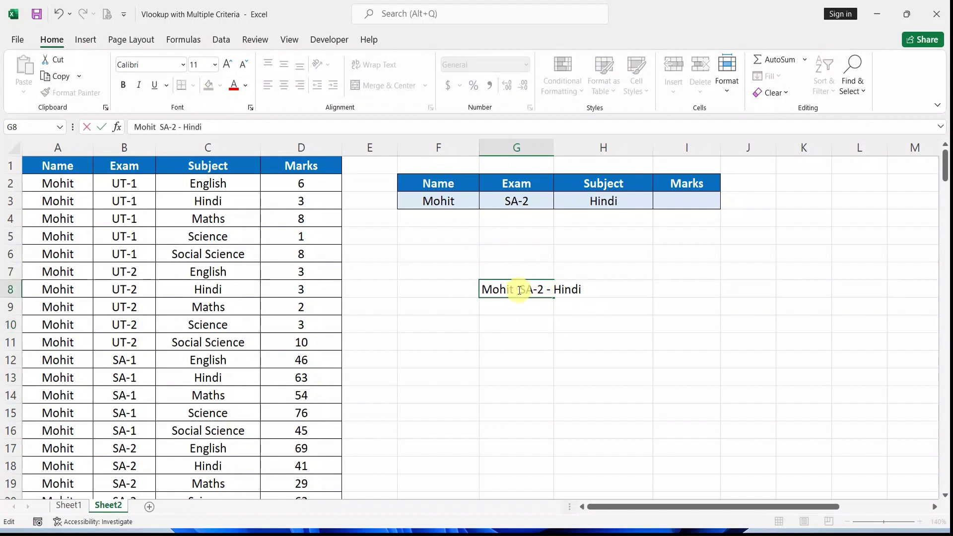
type("|")
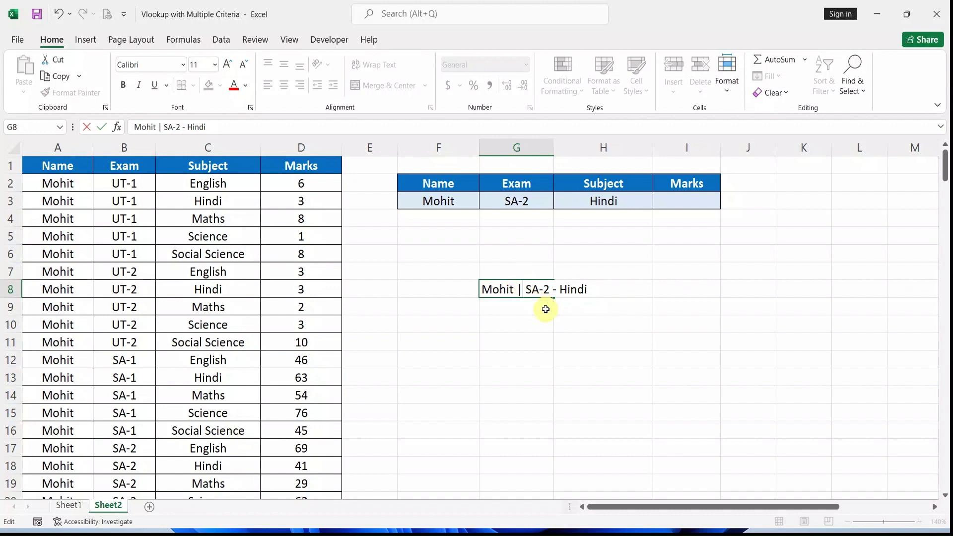
left_click(556, 291)
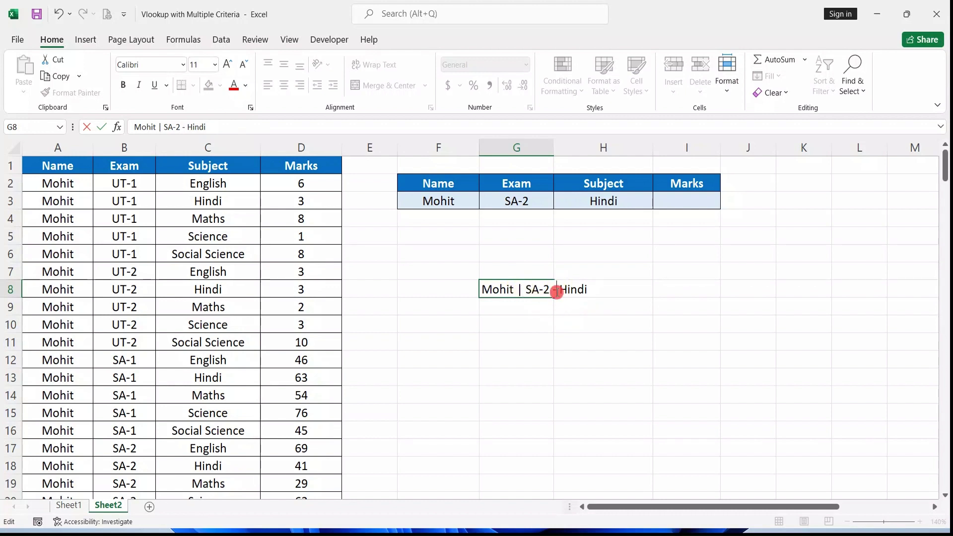
key("BackSpace")
type("|")
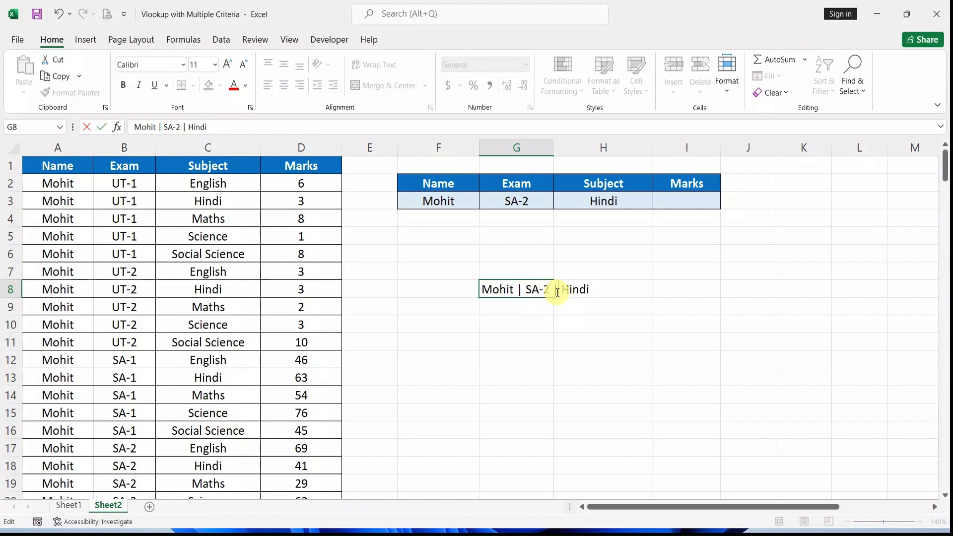
key("Return")
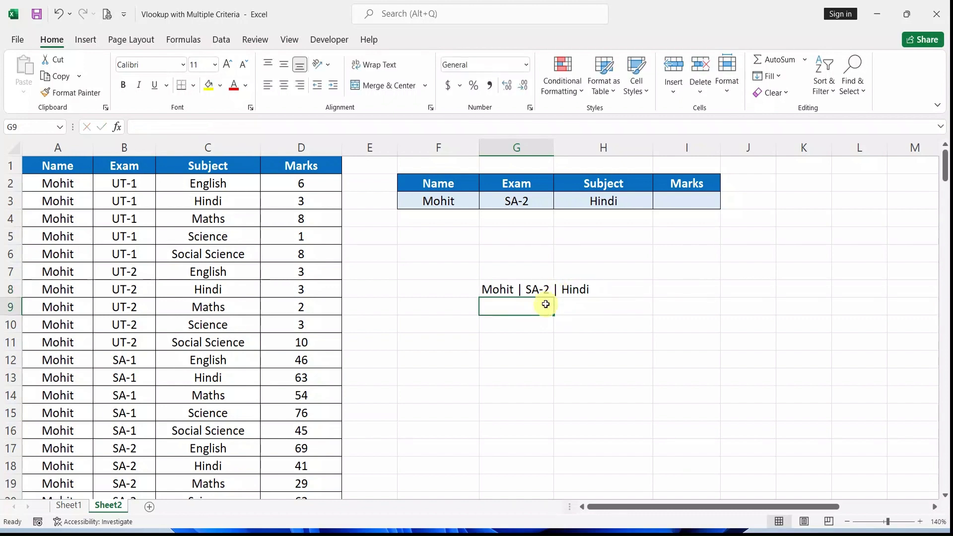
left_click(519, 315)
left_click_drag(514, 292, 557, 291)
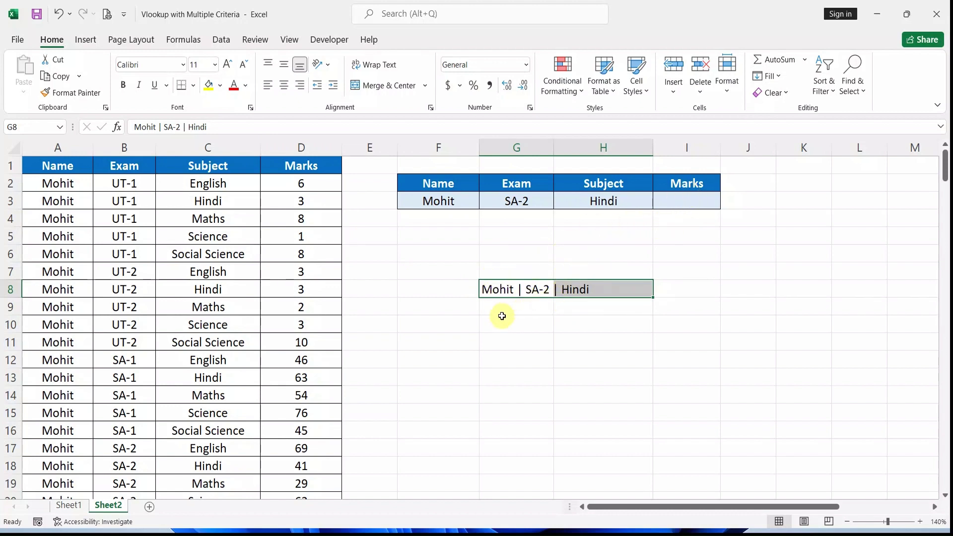
Start a formula in G10 that joins the name in F3 to a pipe separator: =F3&"| ".
left_click(494, 323)
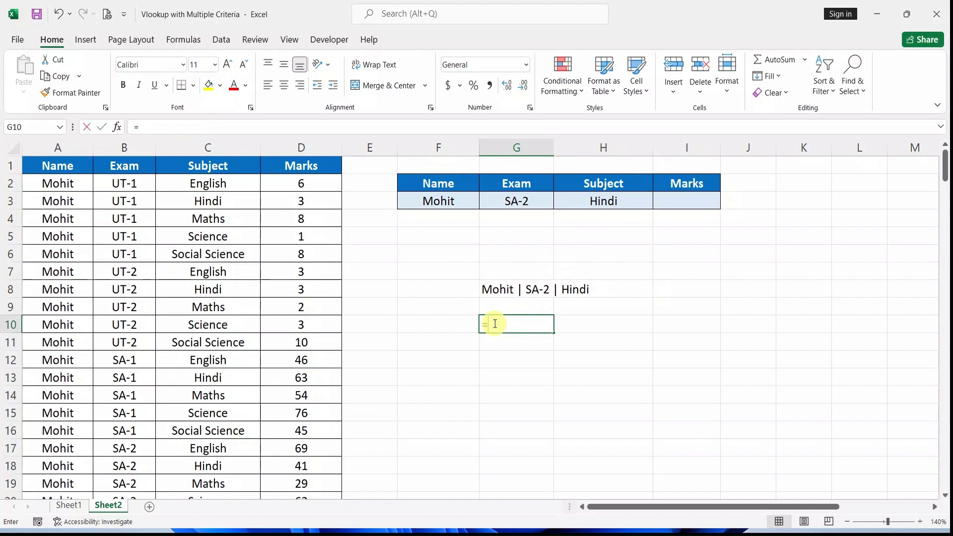
type("=")
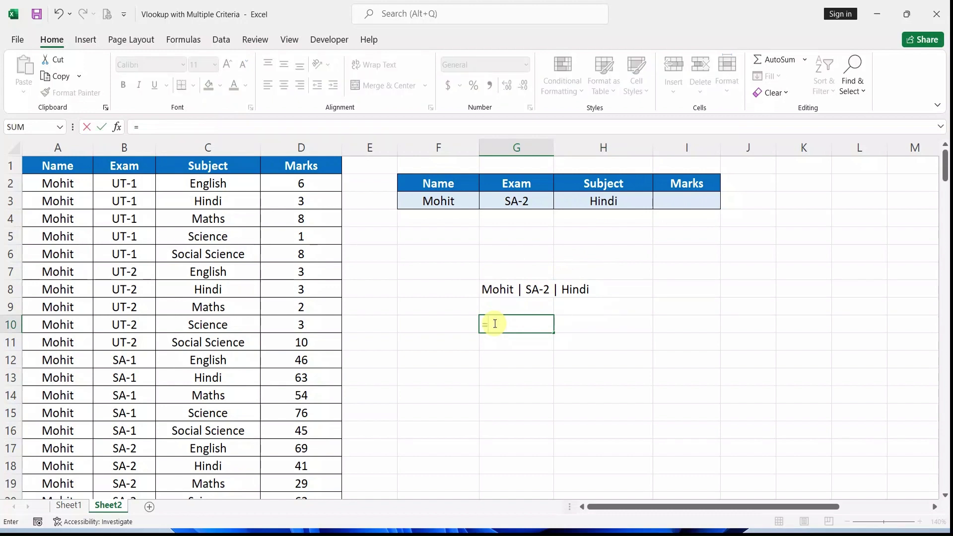
left_click(450, 205)
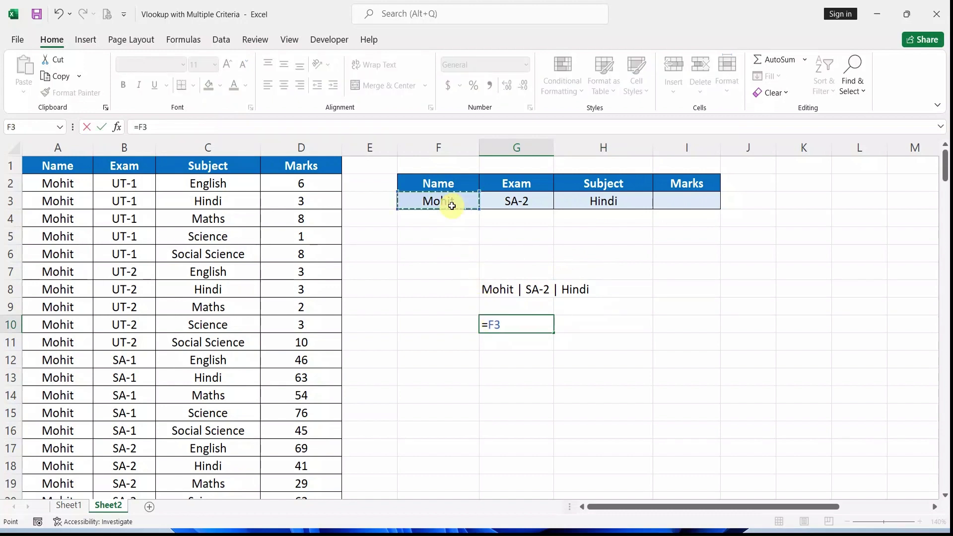
type("&\" |")
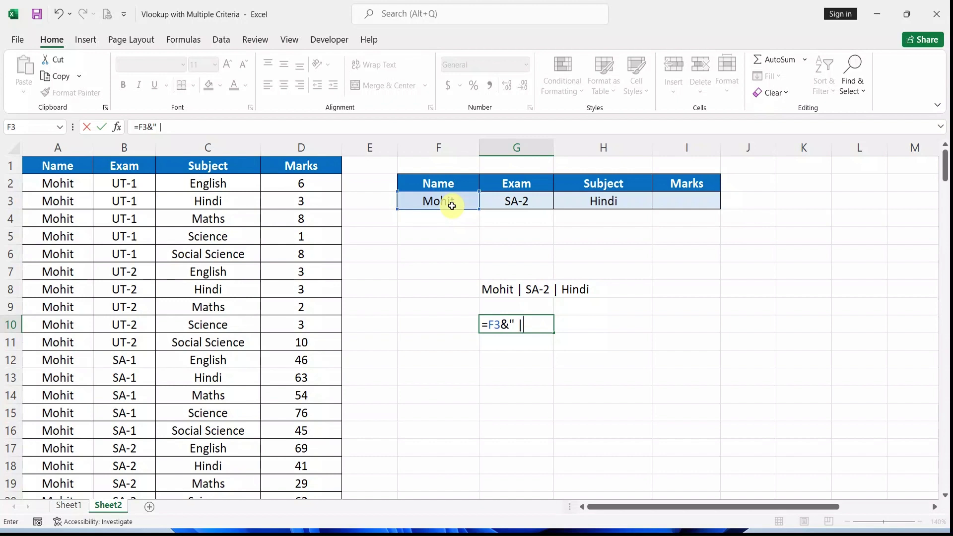
type("\"")
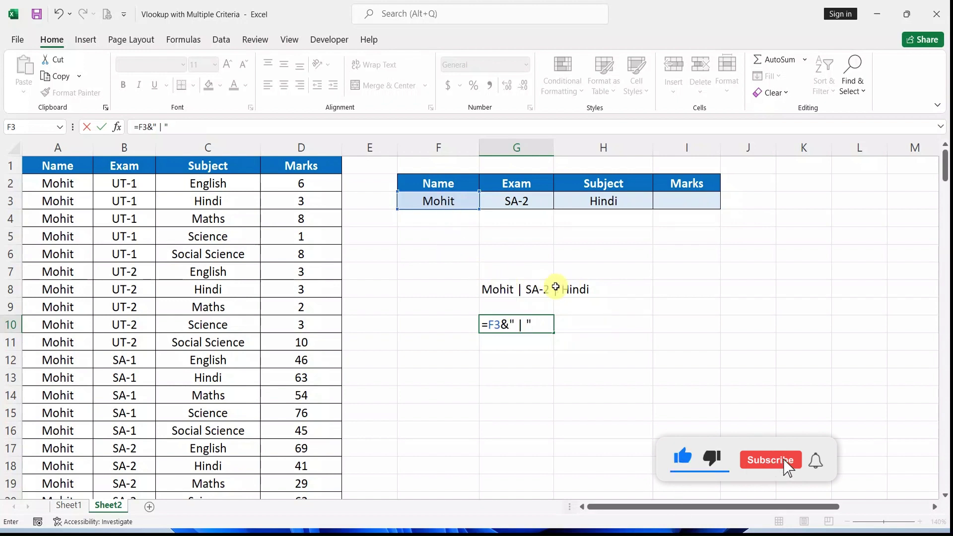
left_click(519, 324)
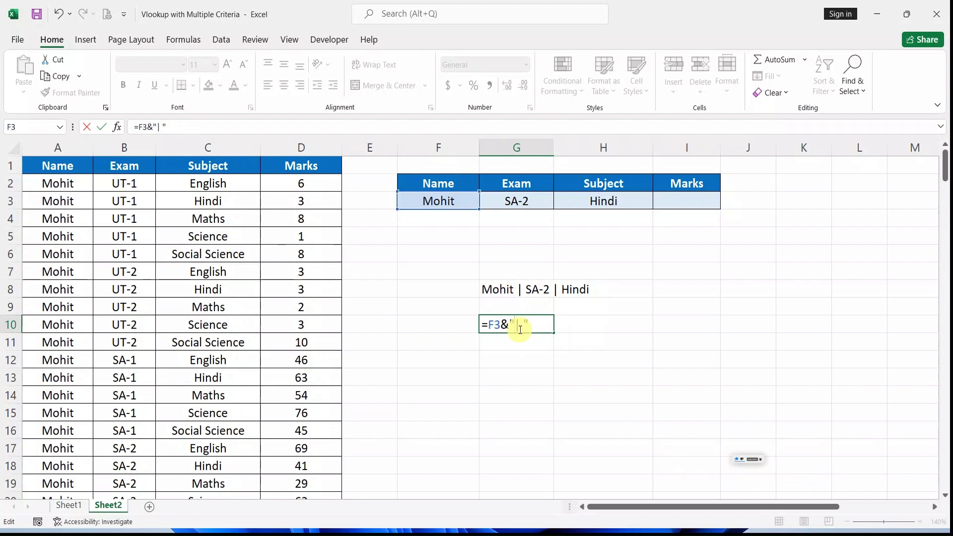
key("BackSpace")
left_click(524, 319)
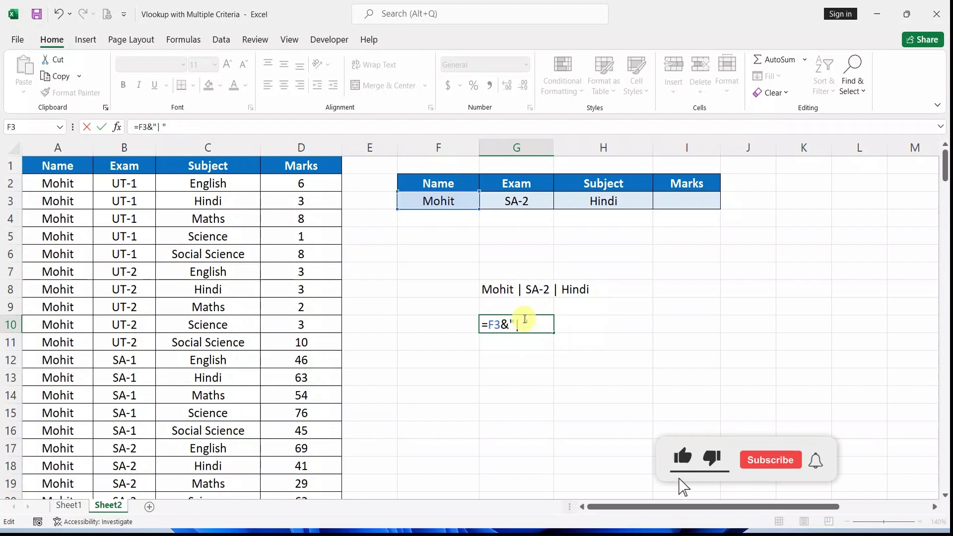
key("Return")
key("Up")
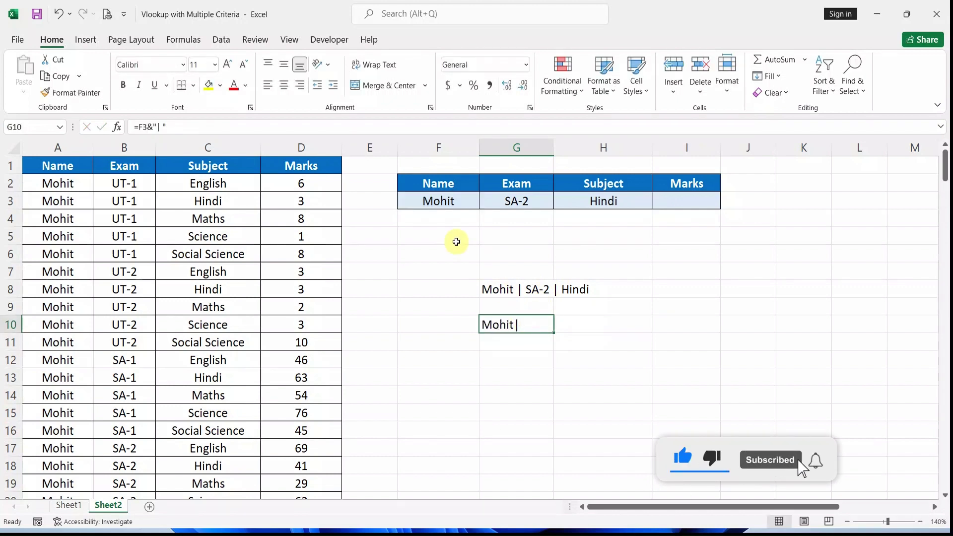
Complete the G10 formula as =F3&"|"&G3&"|"&H3, joining name, exam and subject with unspaced pipes.
double_click(521, 326)
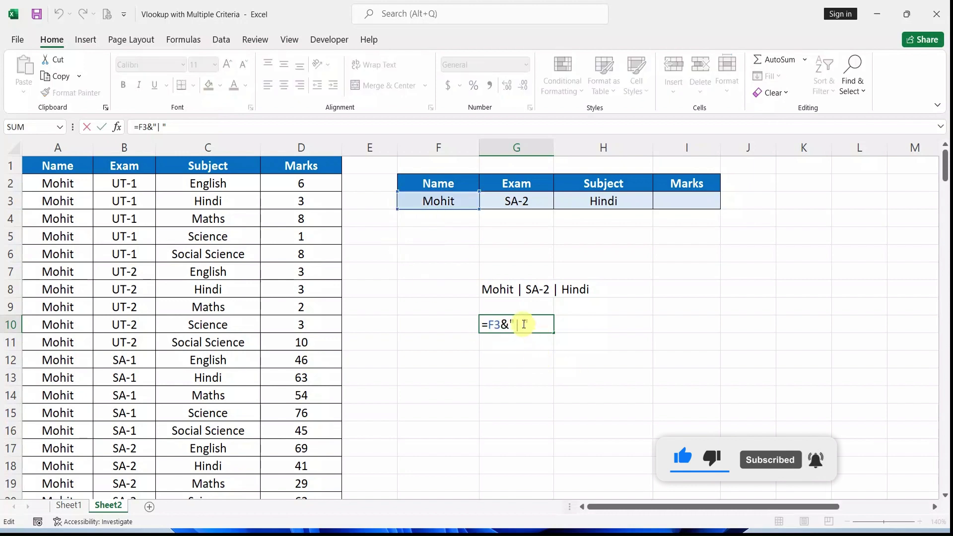
key("BackSpace")
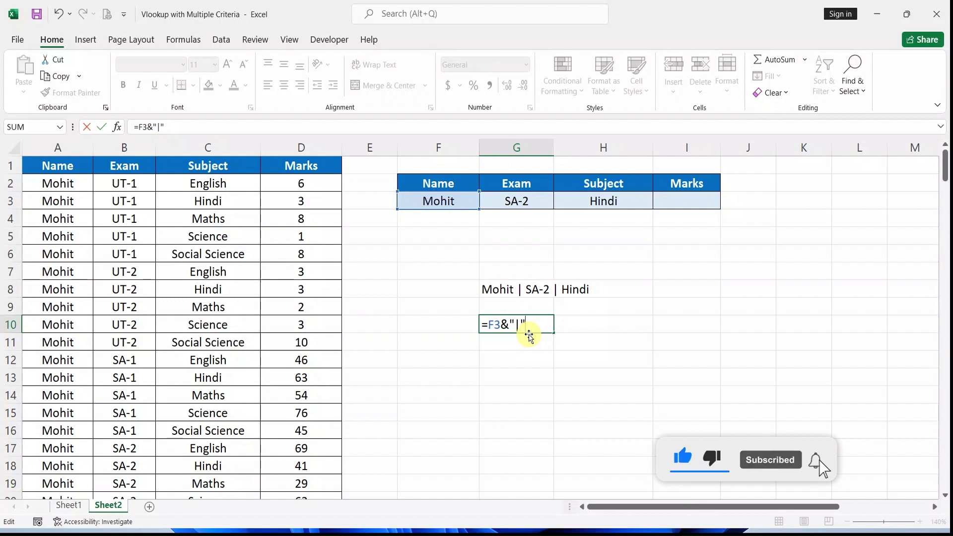
type("&")
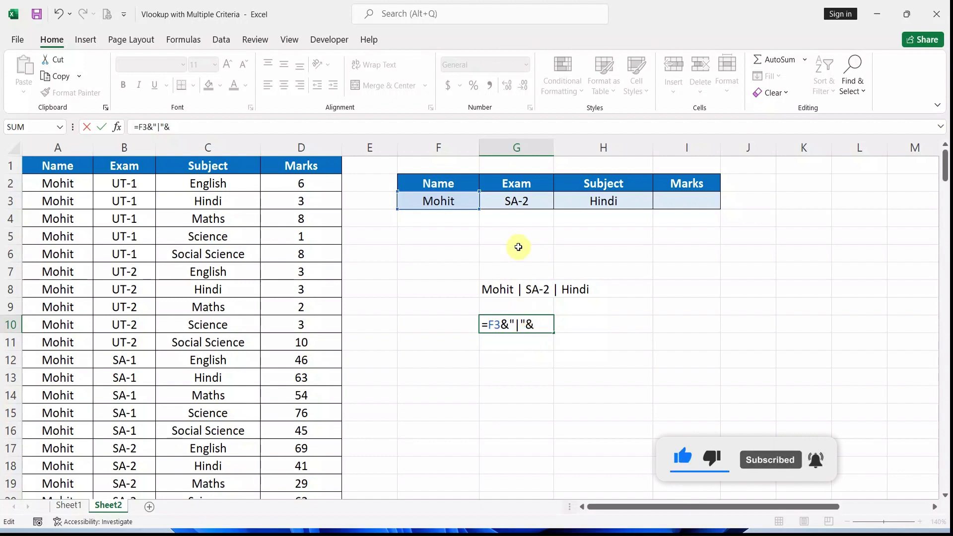
left_click(504, 199)
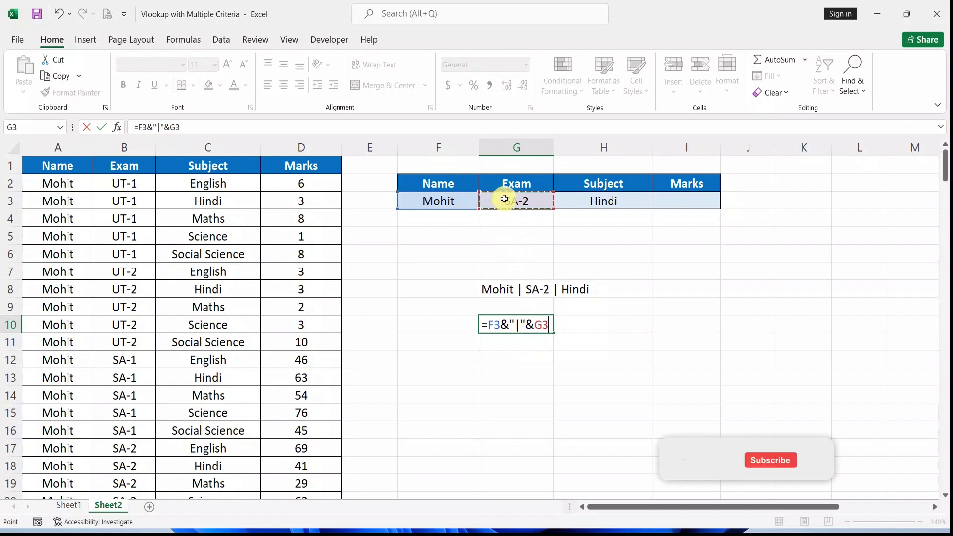
type("&\"|")
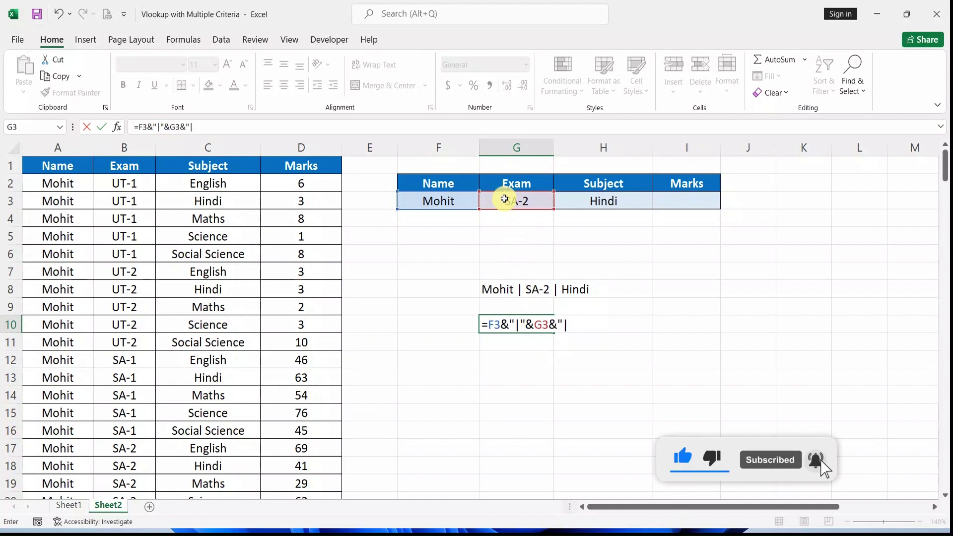
type("\"&")
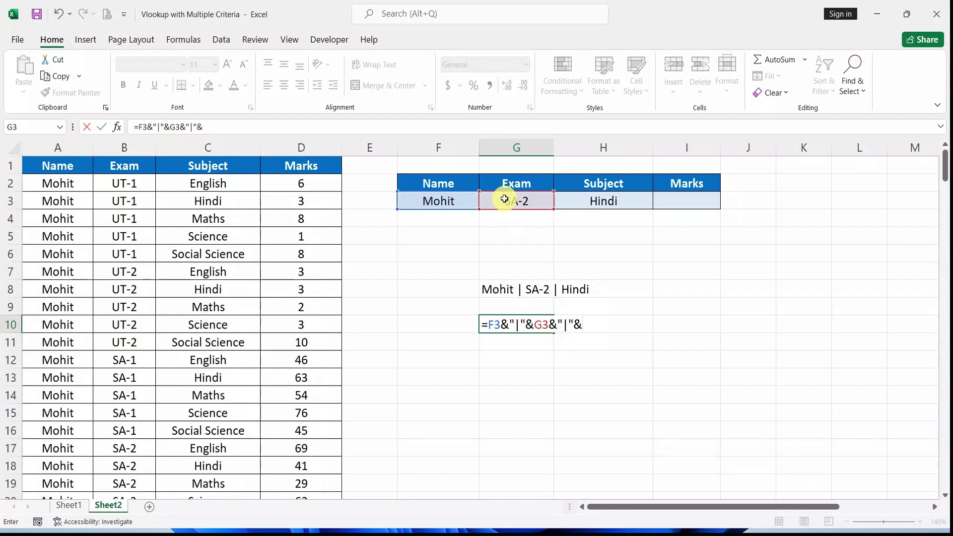
left_click(589, 197)
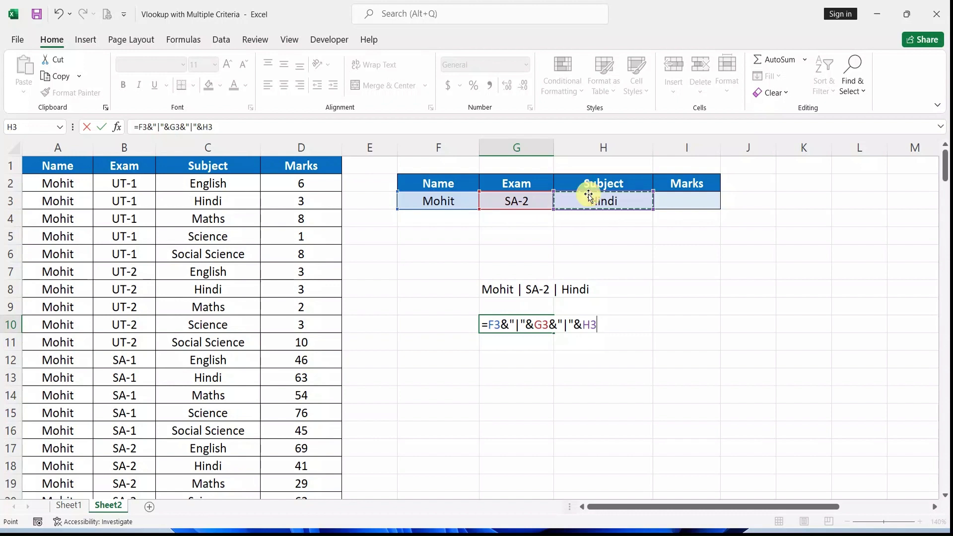
key("Return")
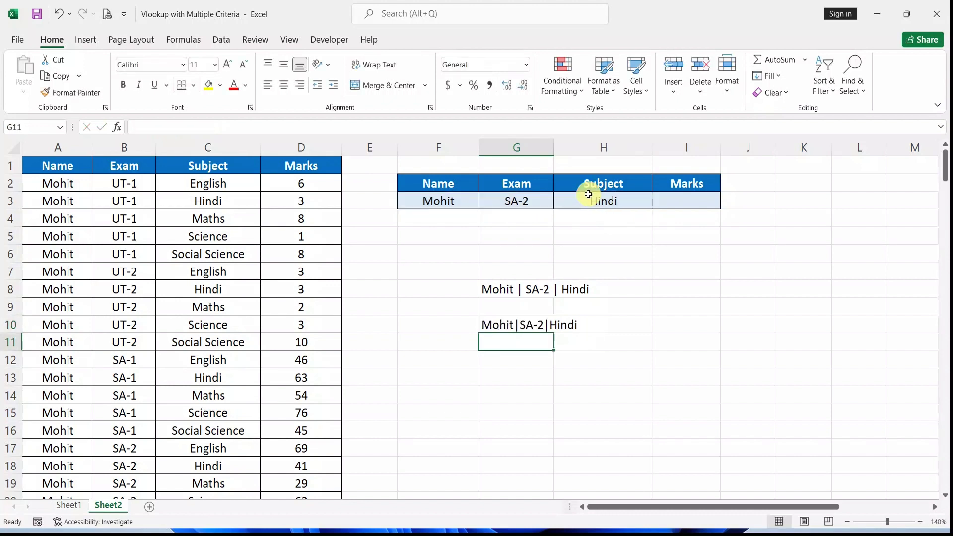
Try a space on each side of the first pipe separator in the G10 formula.
left_click(532, 324)
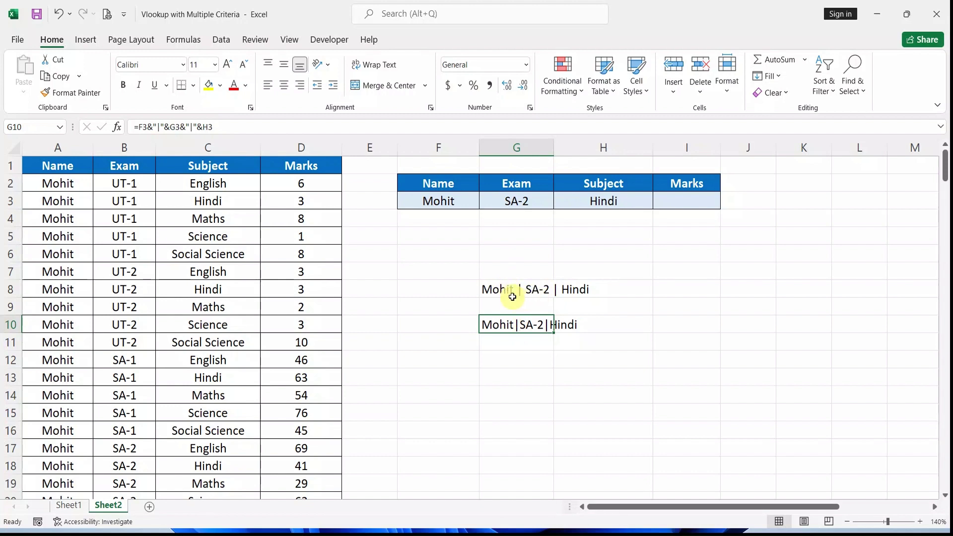
left_click(514, 327)
double_click(515, 328)
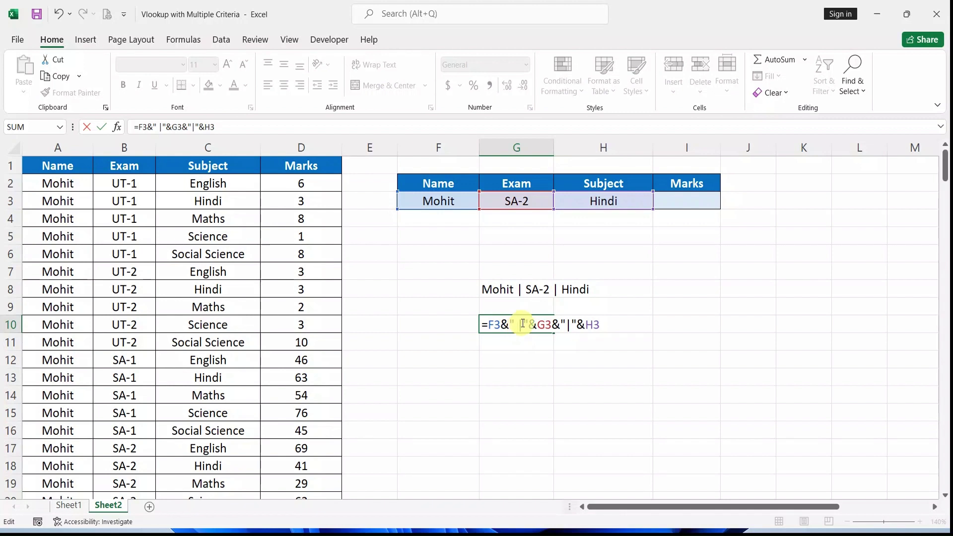
left_click(523, 327)
key("Return")
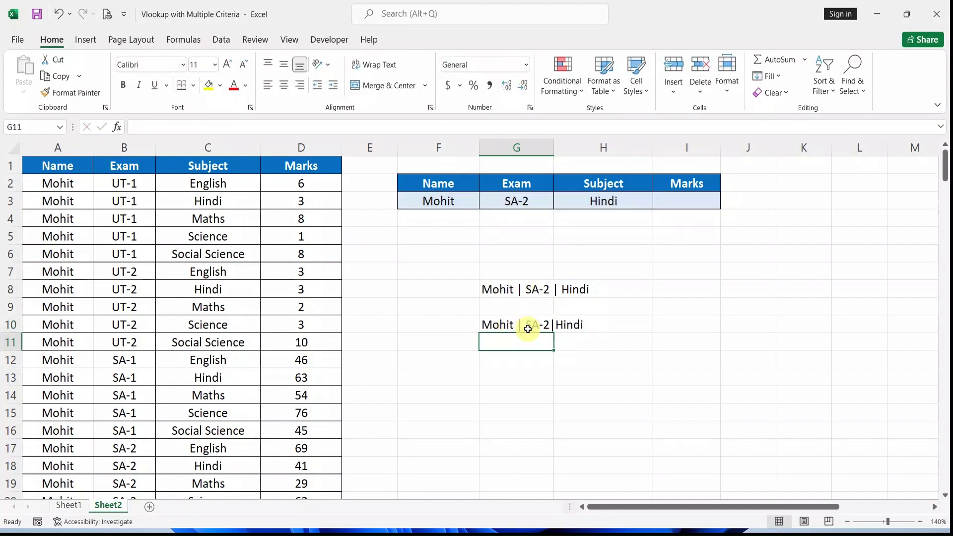
Remove the spaces around the first pipe so the G10 formula reads =F3&"|"&G3&"|"&H3.
double_click(528, 328)
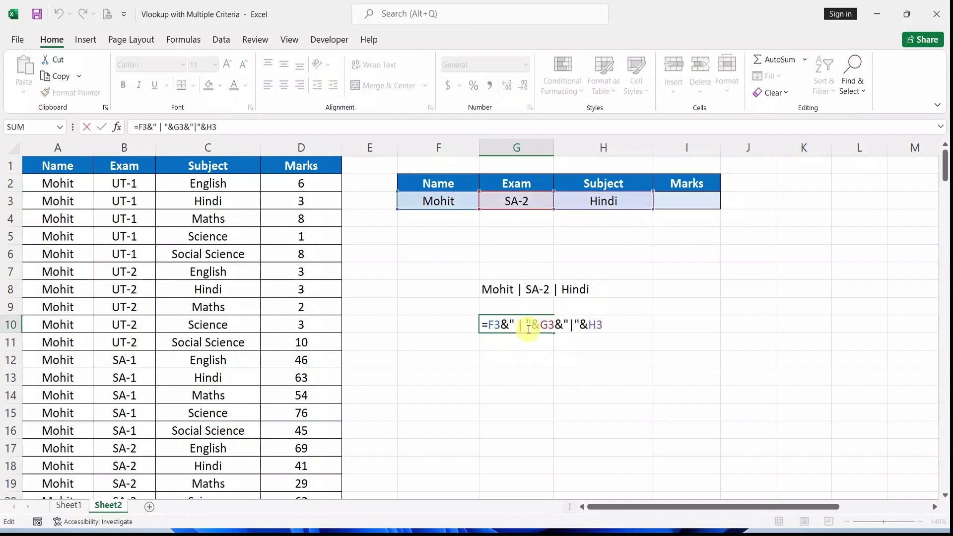
key("BackSpace")
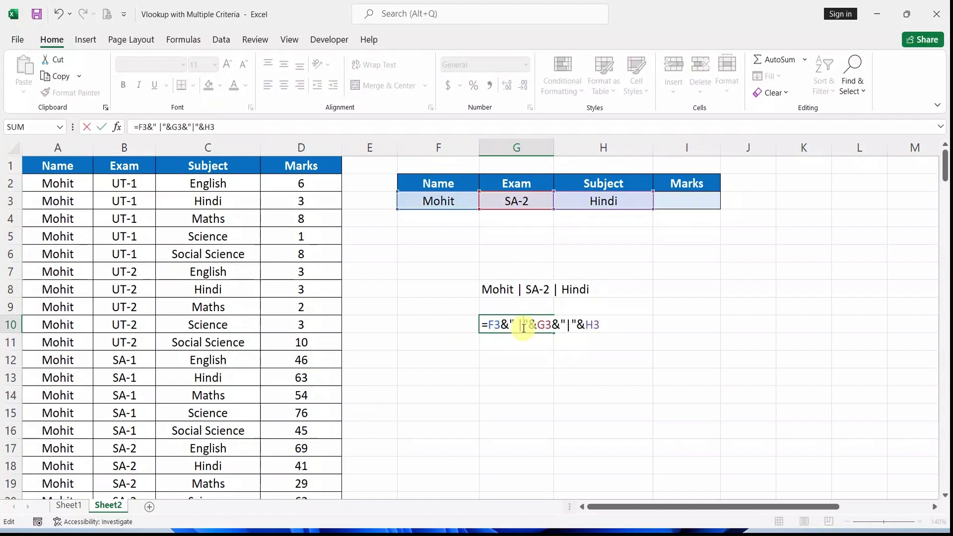
left_click(520, 325)
key("BackSpace")
key("Return")
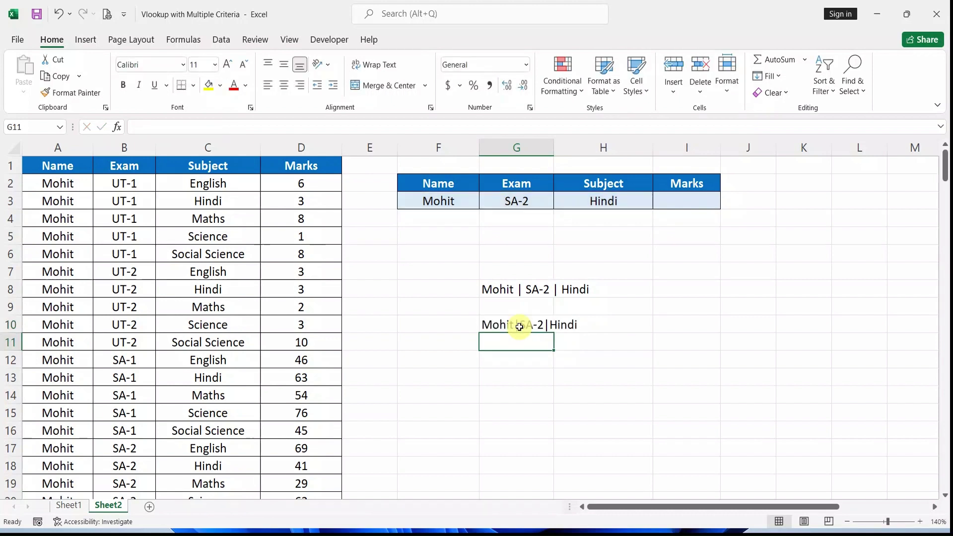
left_click(520, 327)
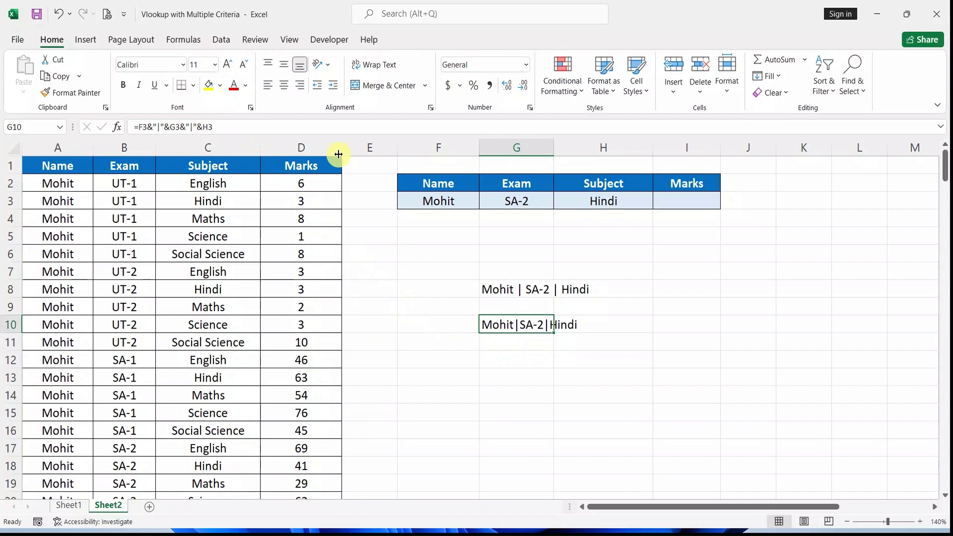
Examine the Marks column D and the Name, Exam and Subject columns A:C beside it.
left_click(292, 157)
key("ctrl+shift+Down")
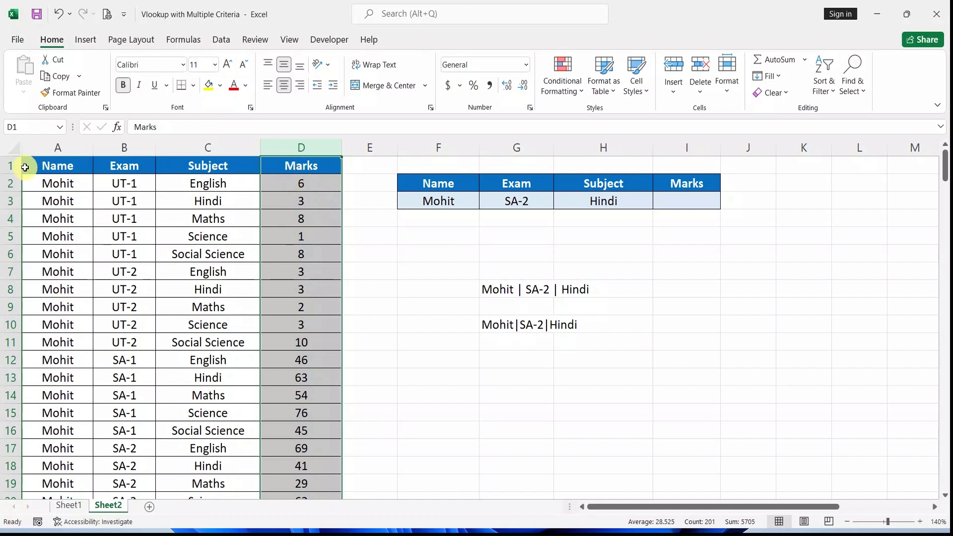
left_click_drag(47, 148, 201, 152)
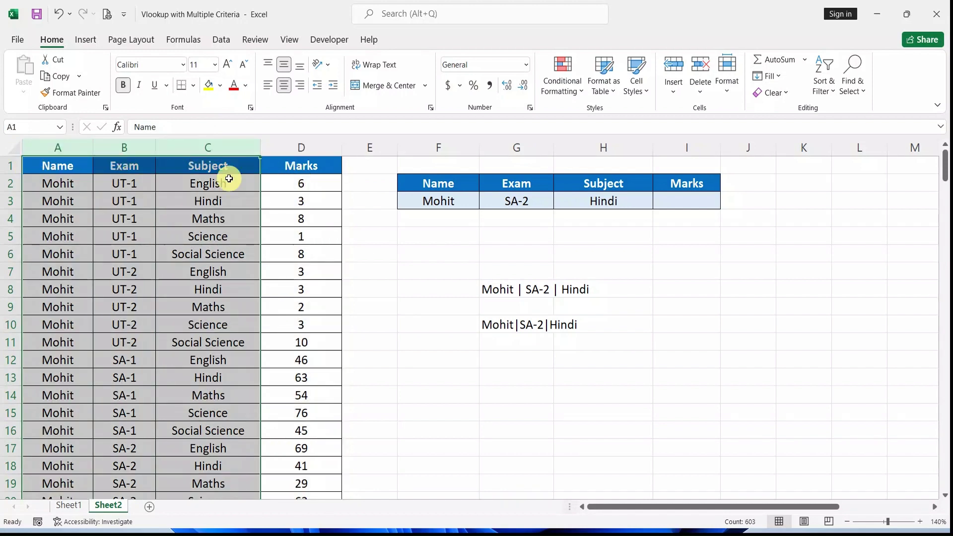
left_click(291, 147)
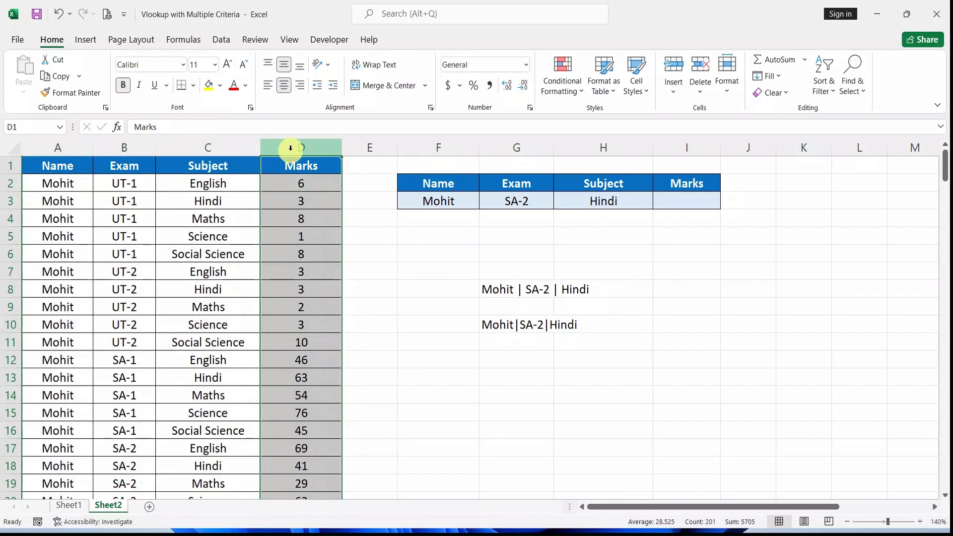
Insert a blank column at D, between the Subject and Marks columns.
key("ctrl+shift+plus")
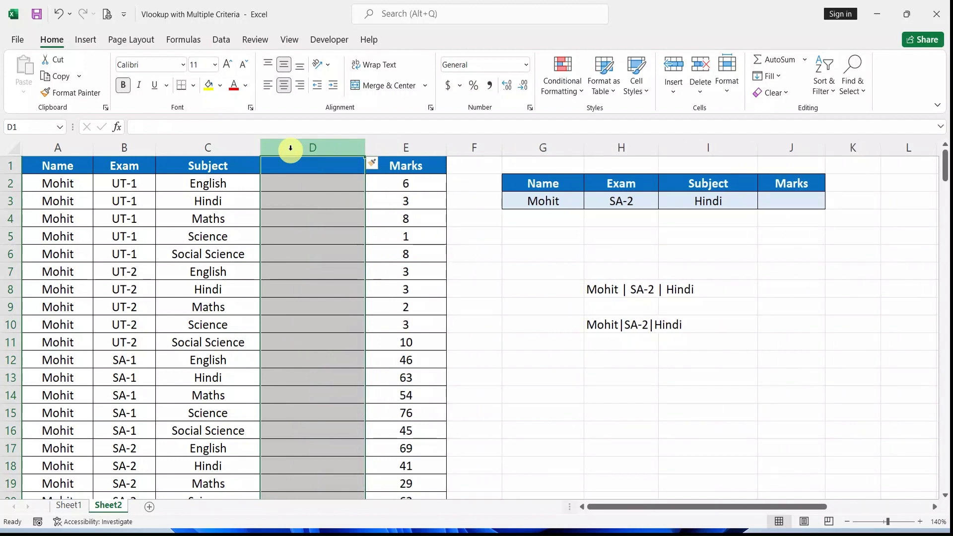
left_click(297, 165)
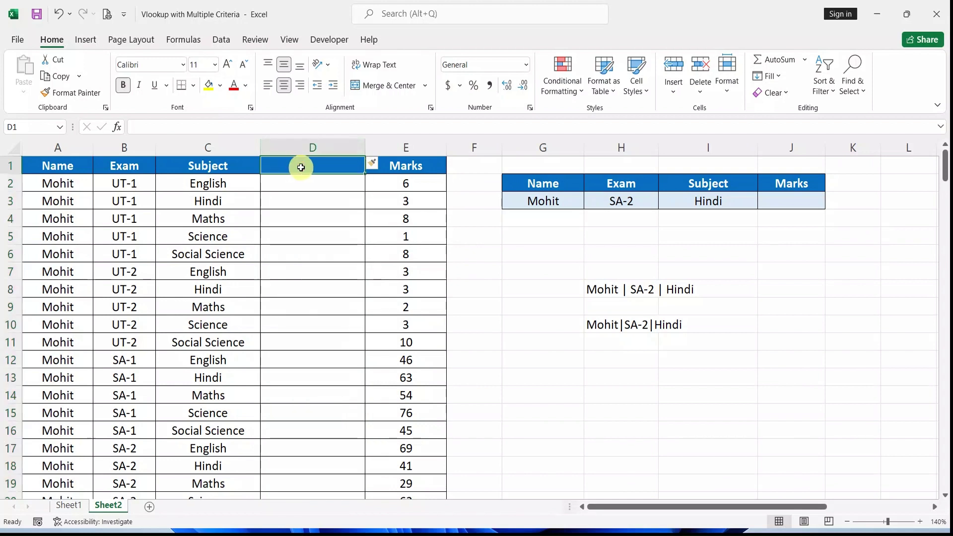
Try inserting a second blank column at D, and delete the extra column.
right_click(279, 145)
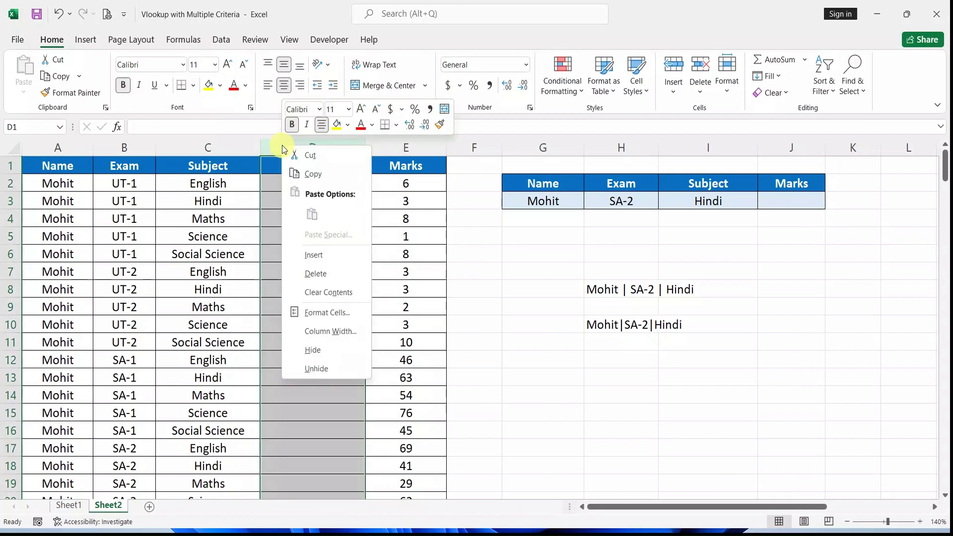
left_click(315, 254)
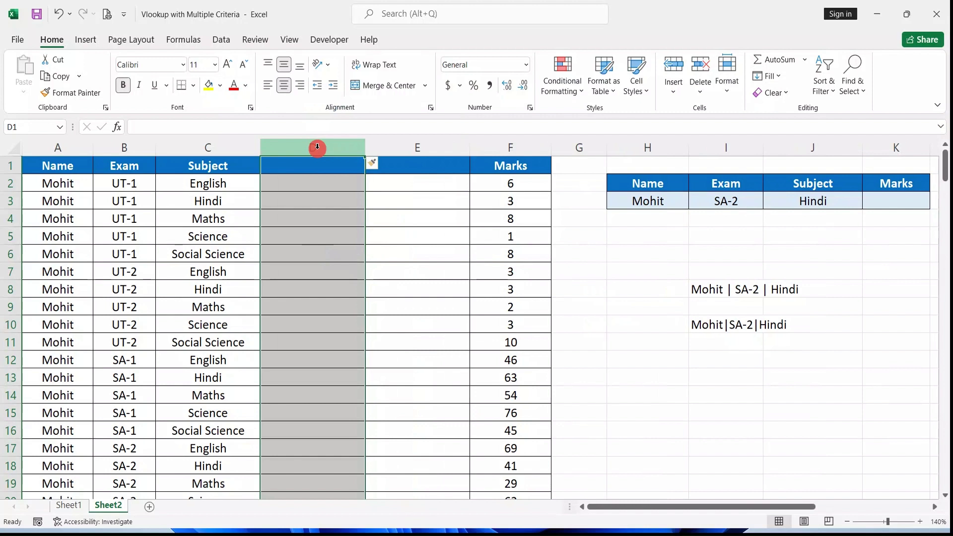
key("ctrl+minus")
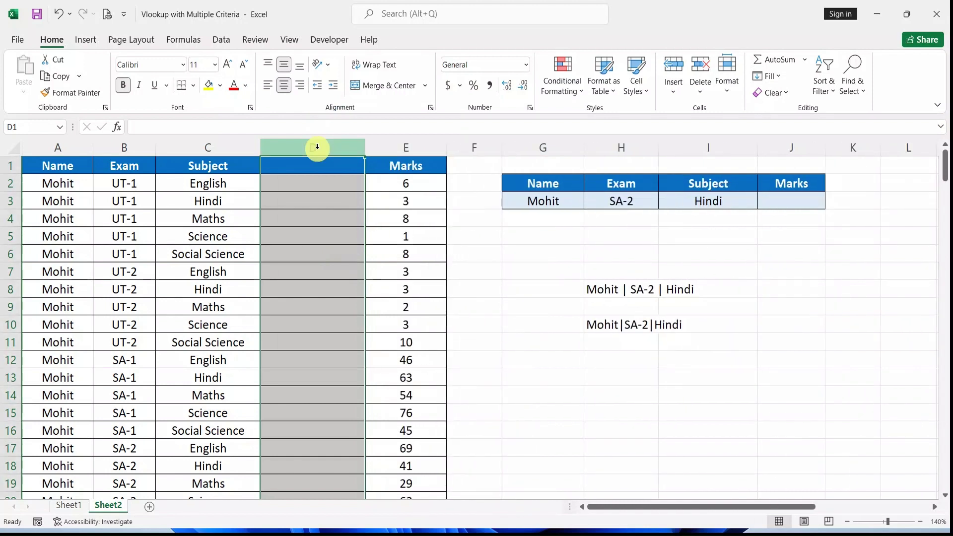
Enter Helper as the header of the blank column in D1.
left_click(317, 162)
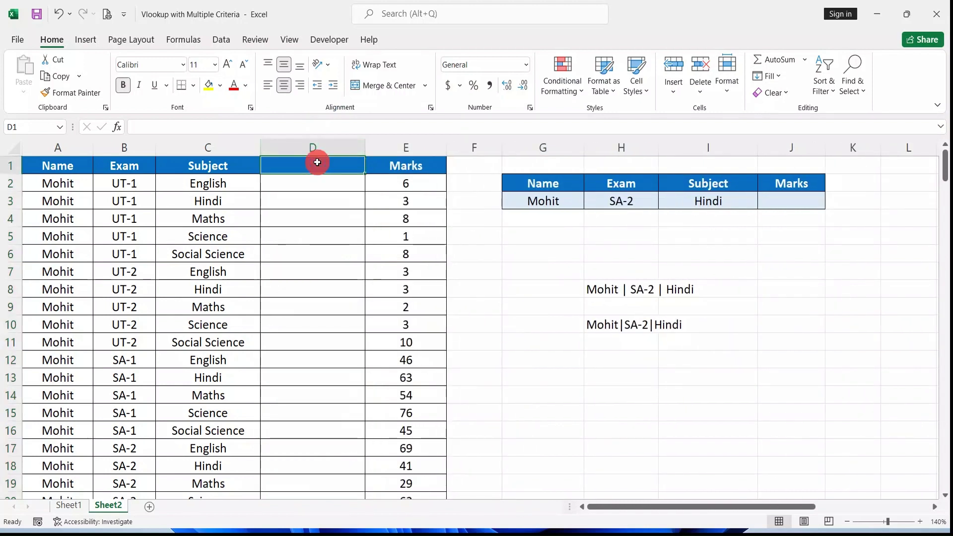
type("Hel")
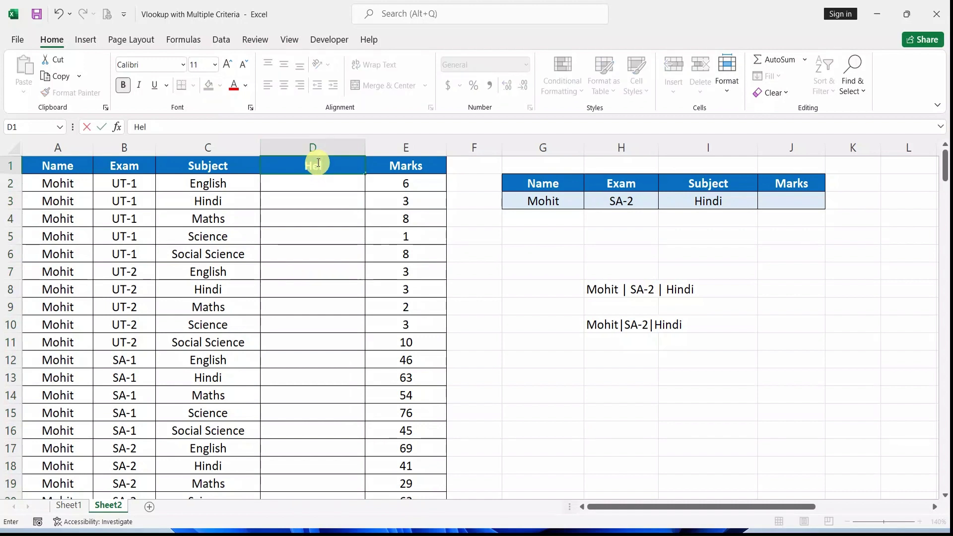
type("per")
key("Return")
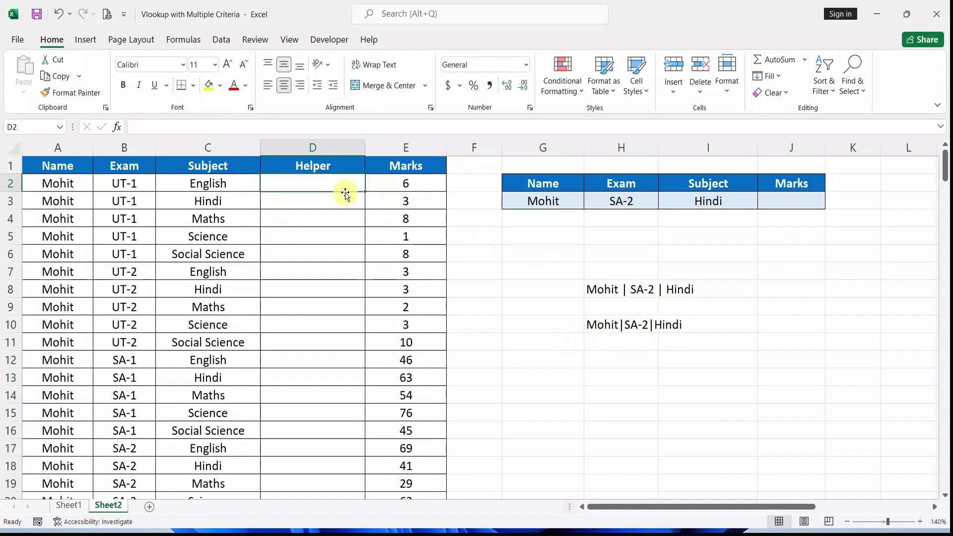
Enter the formula =A2&"|"&B2&"|"&C2 in D2 to join name, exam and subject.
type("=")
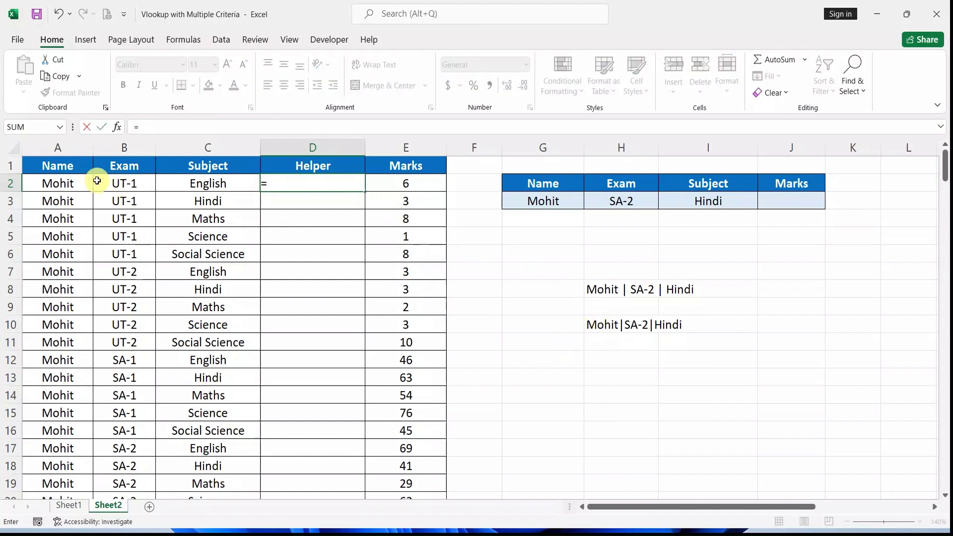
left_click(64, 182)
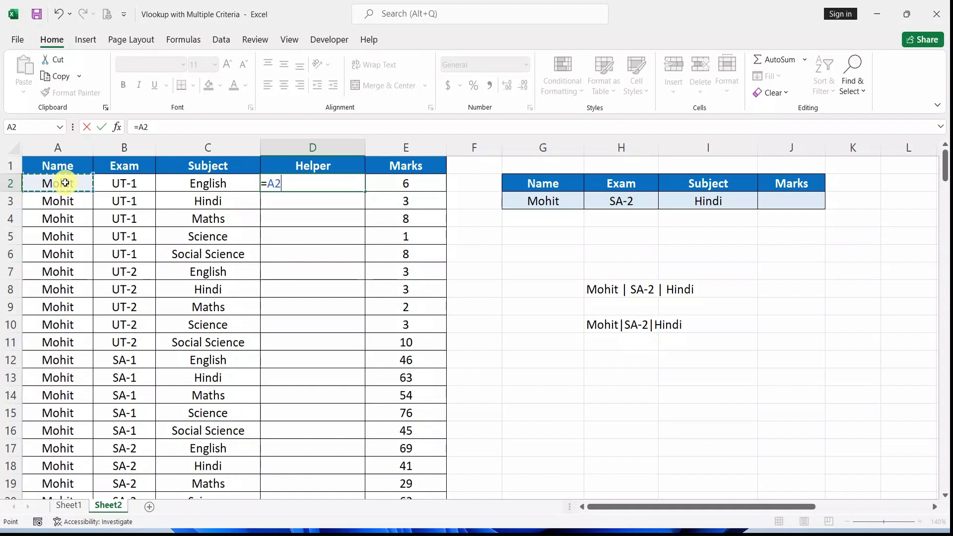
type("&\"|\"&")
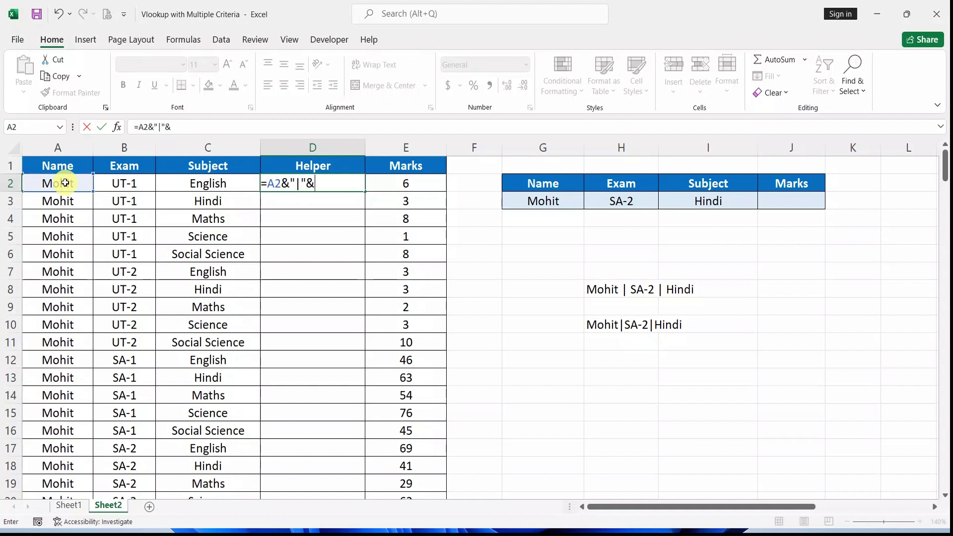
left_click(115, 184)
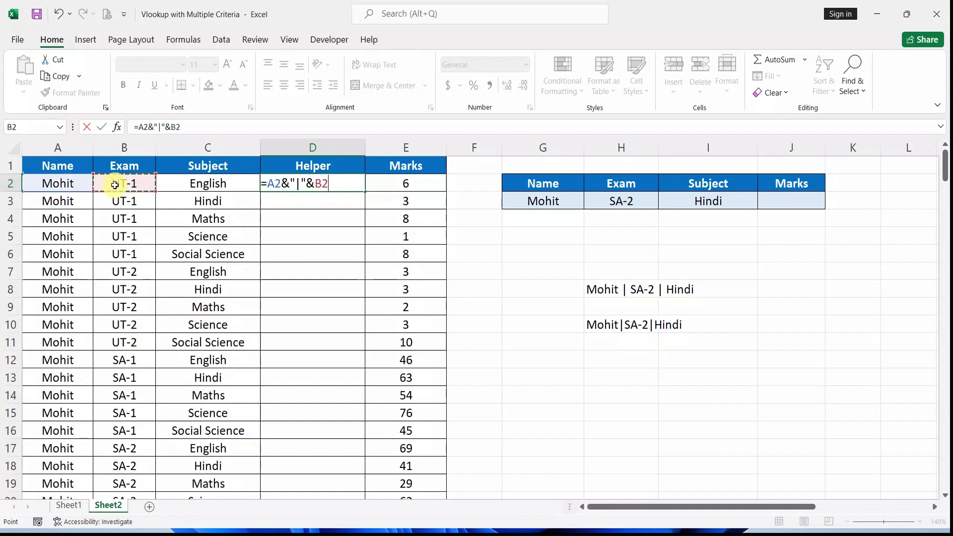
type("&\"|")
type("\"&")
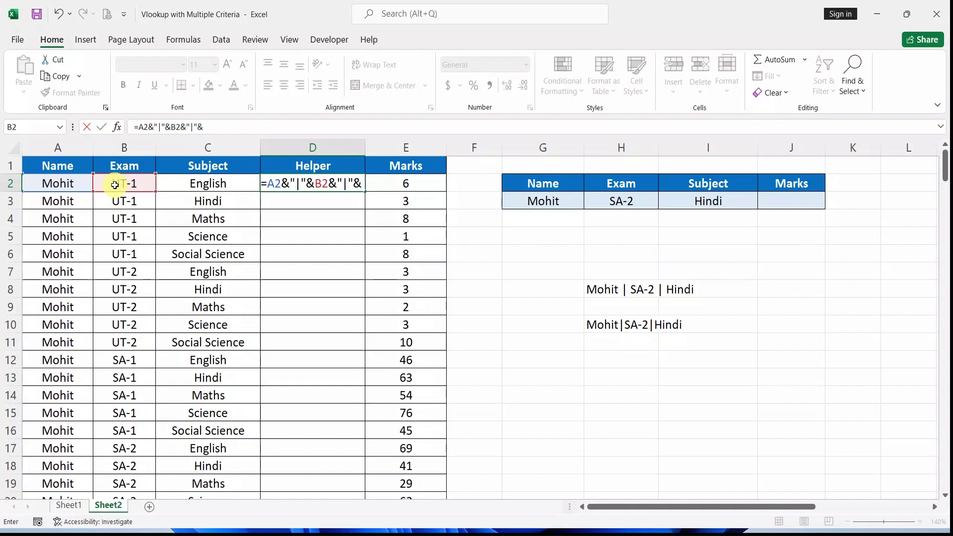
left_click(177, 183)
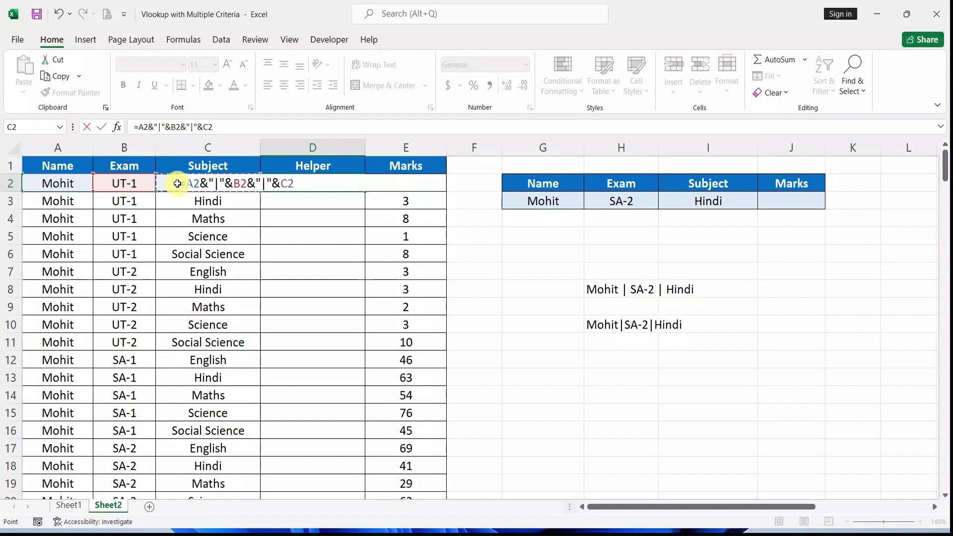
key("Return")
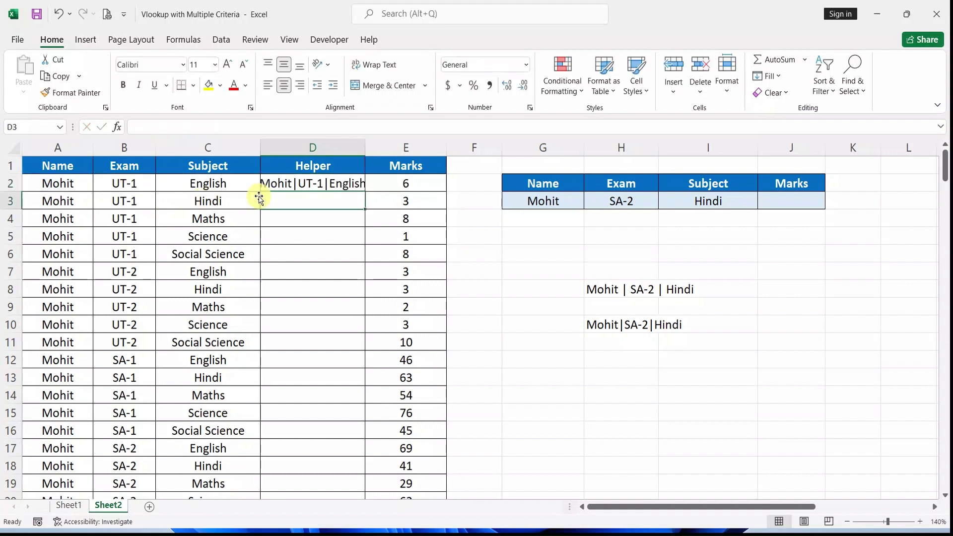
Fill the D2 formula down the whole Helper column and fit the column's width to its contents.
double_click(365, 146)
left_click(361, 178)
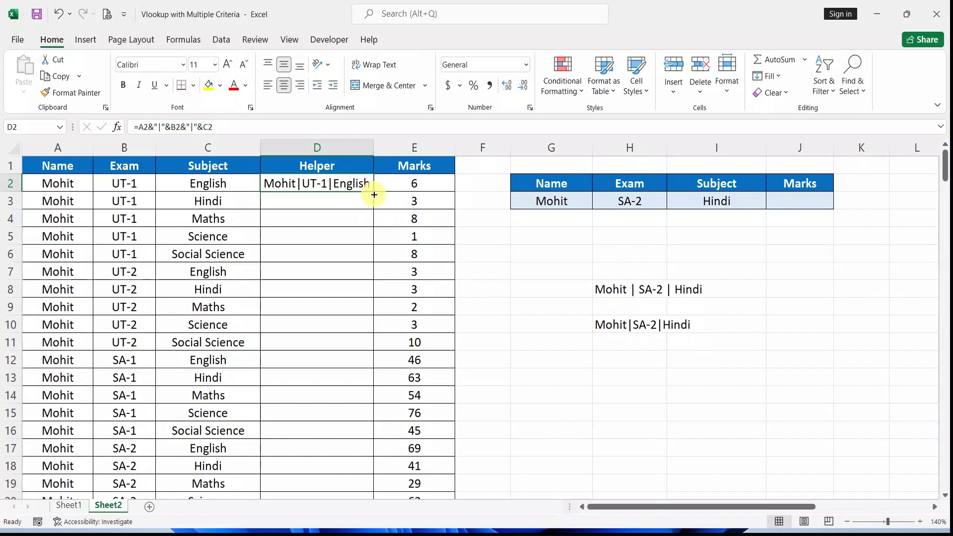
left_click(374, 194)
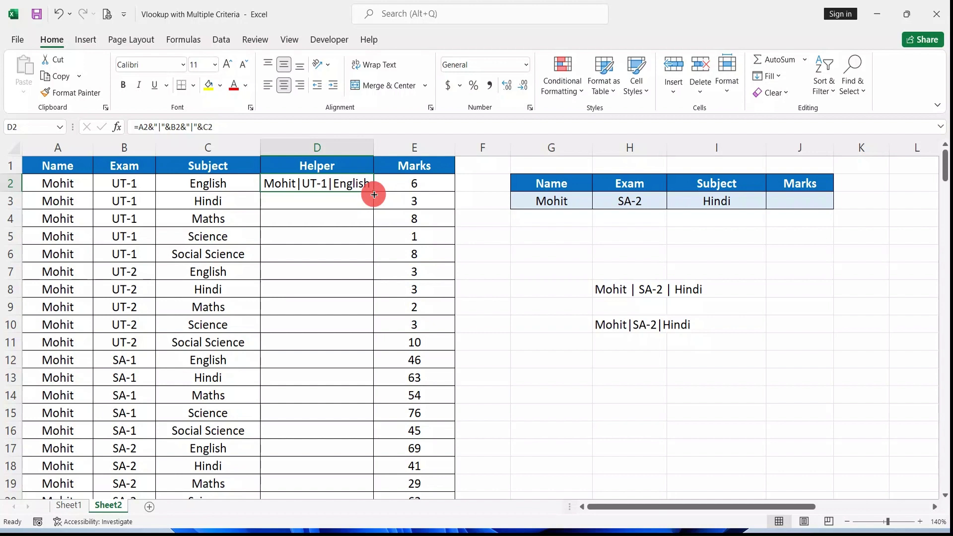
double_click(374, 193)
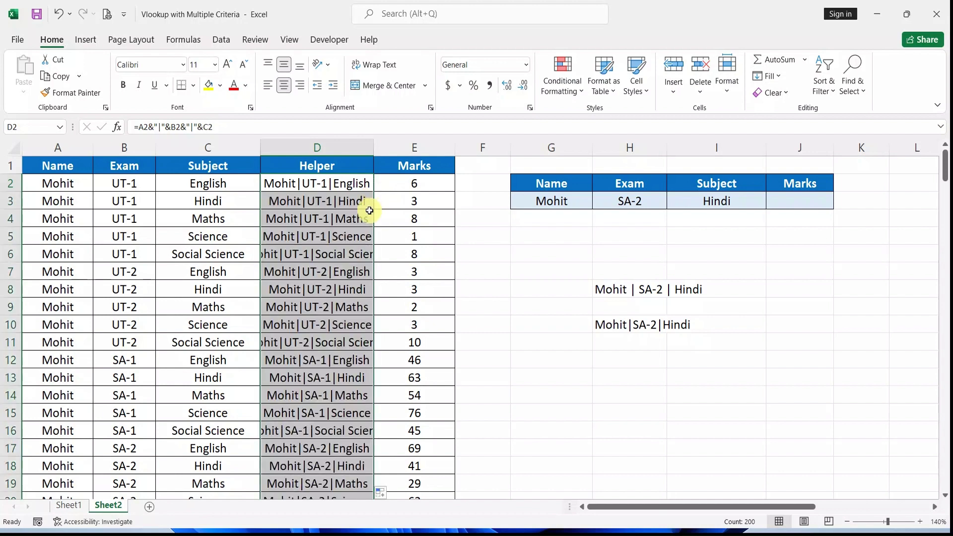
left_click(358, 209)
double_click(373, 148)
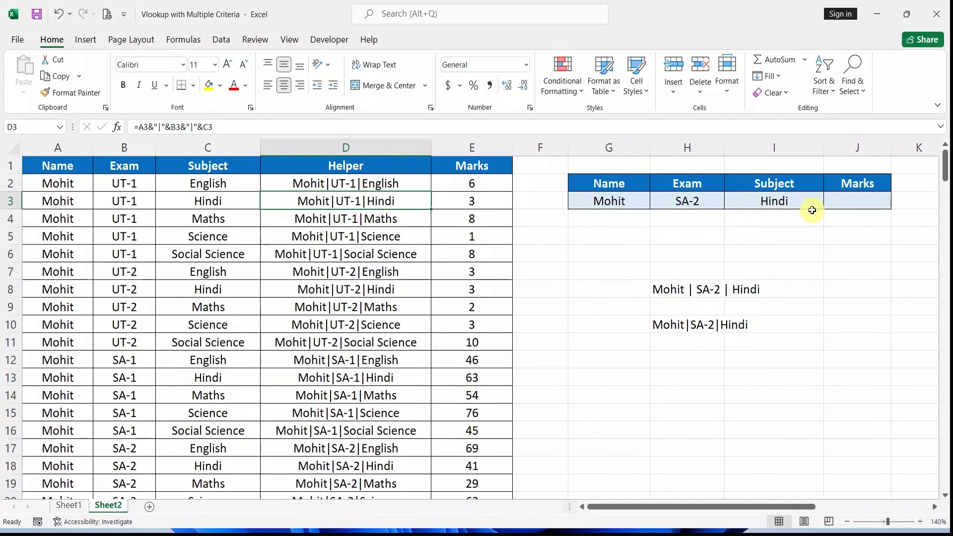
Begin a VLOOKUP formula in J3 whose lookup value starts with G3&"|"&H3.
left_click(839, 203)
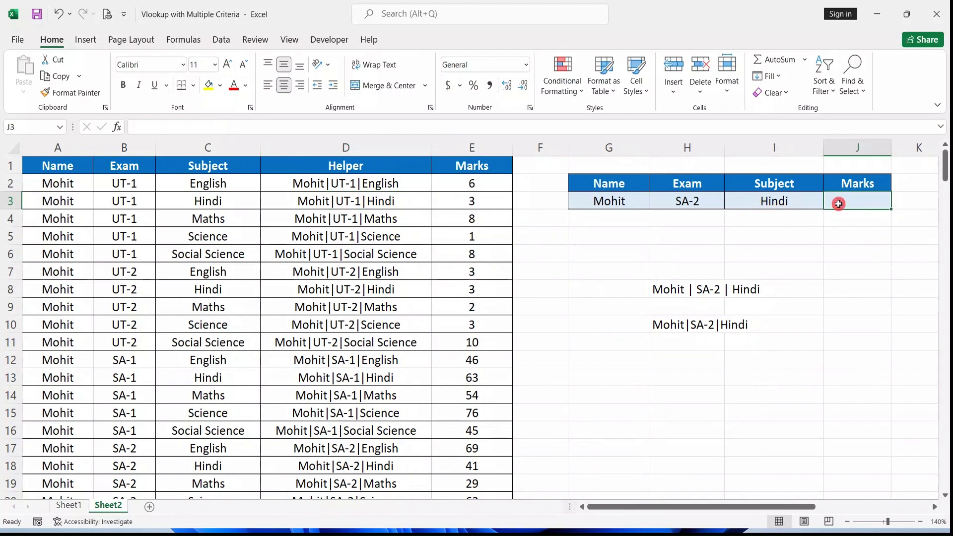
type("=")
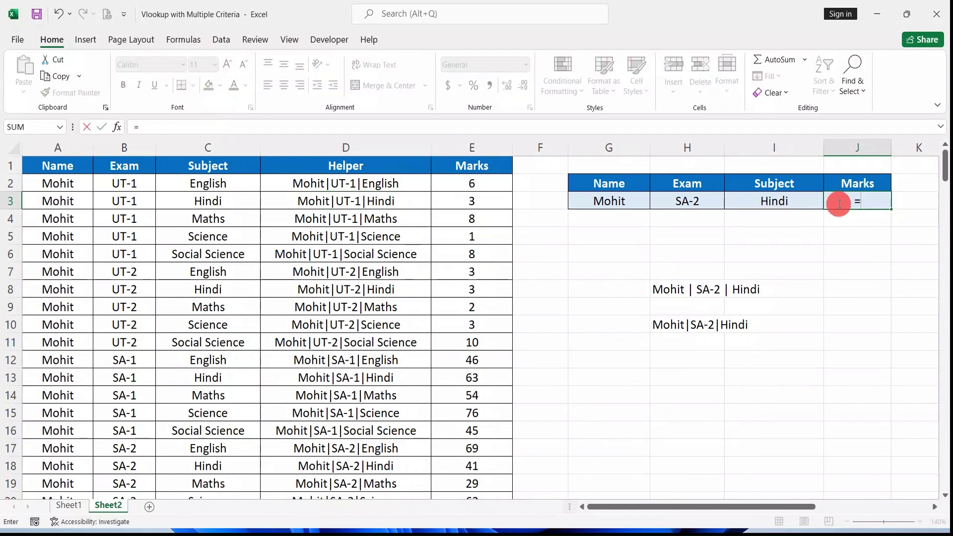
type("vl")
key("Tab")
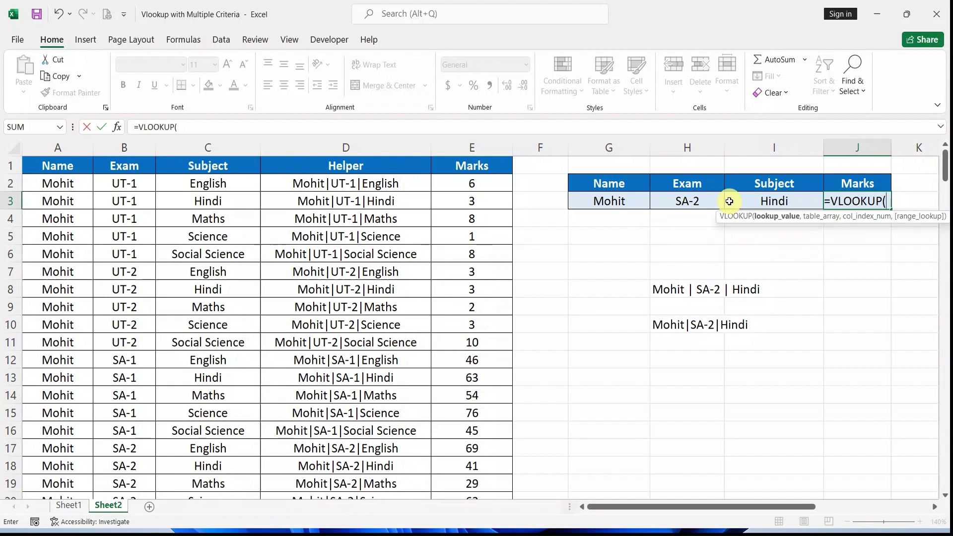
left_click(591, 200)
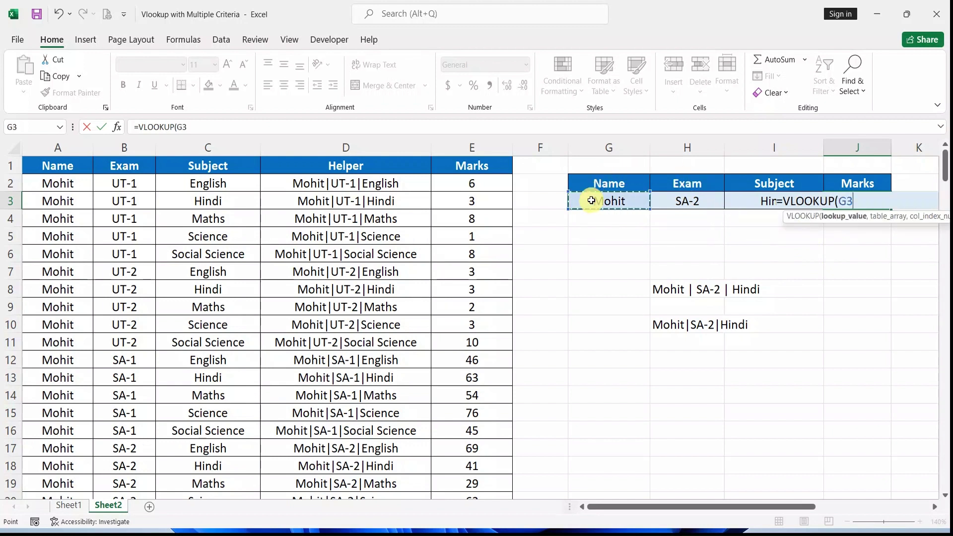
type("&")
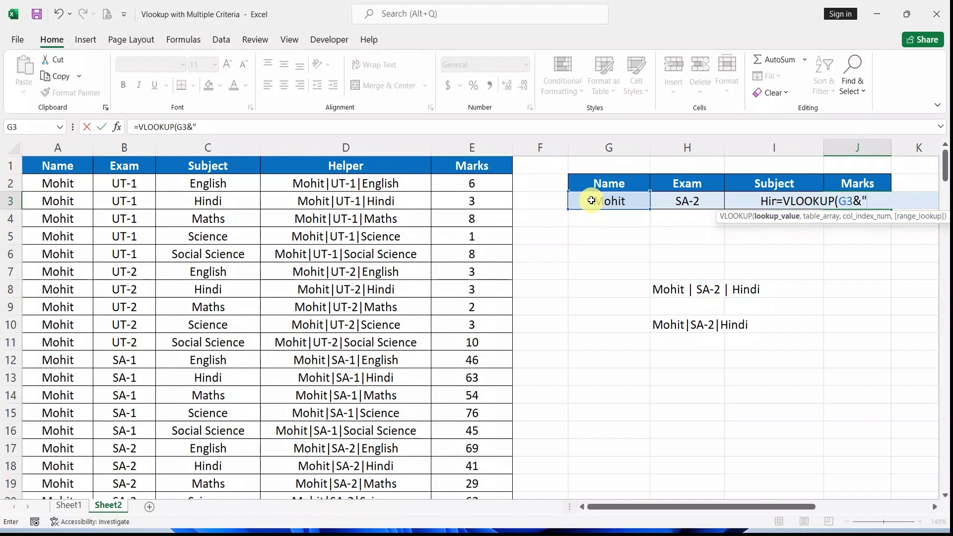
type("\"|\"&")
left_click(666, 198)
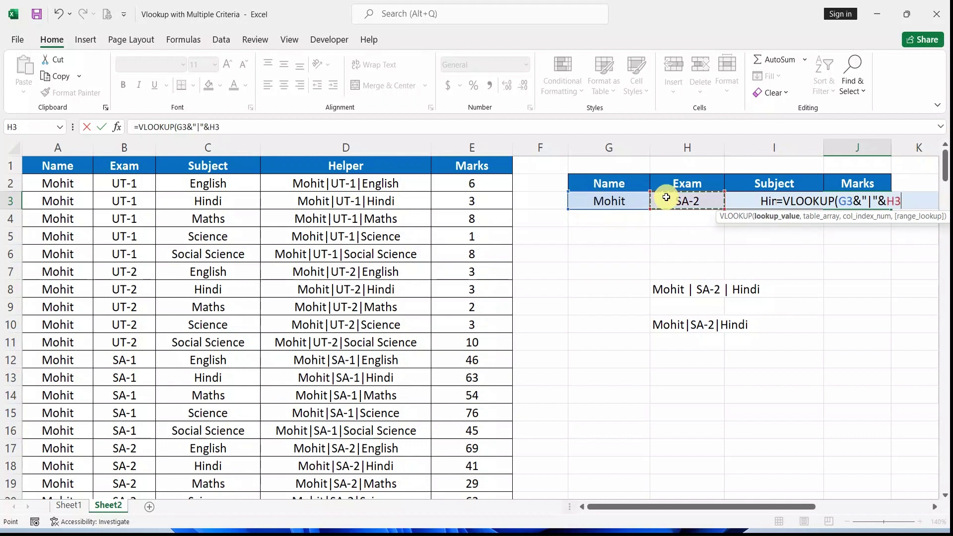
Complete the lookup value in J3 by appending &"|"&I3, ending the argument with a comma.
type("&\"|\"")
left_click(737, 200)
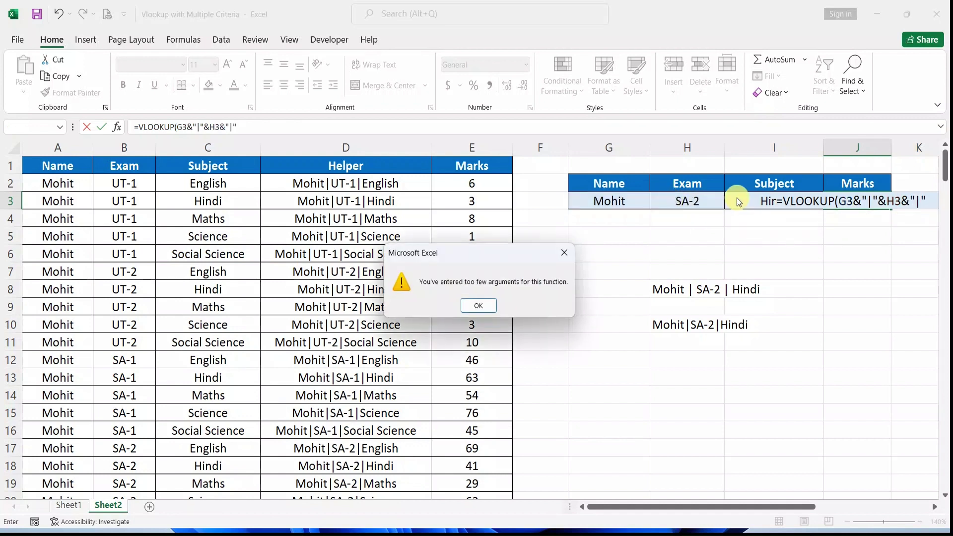
left_click(464, 306)
left_click(922, 199)
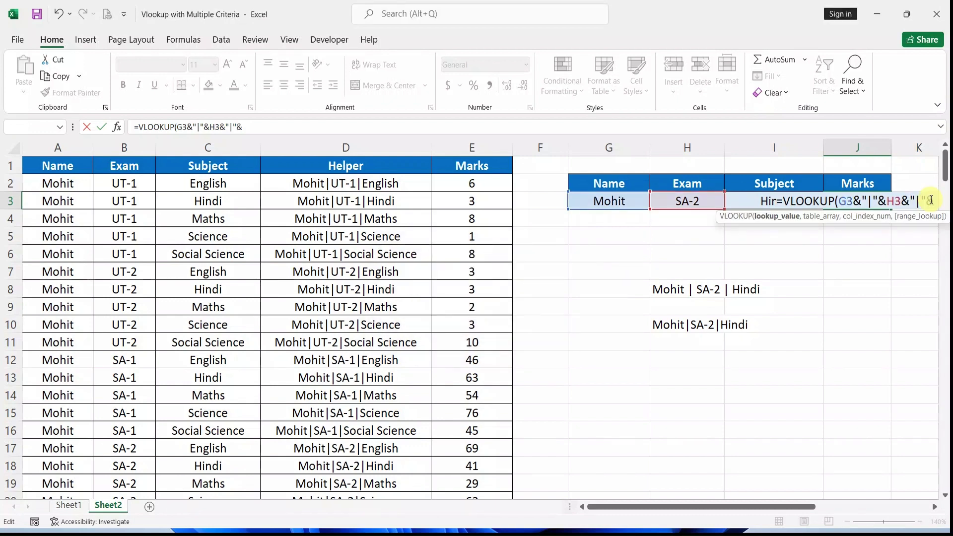
left_click(743, 198)
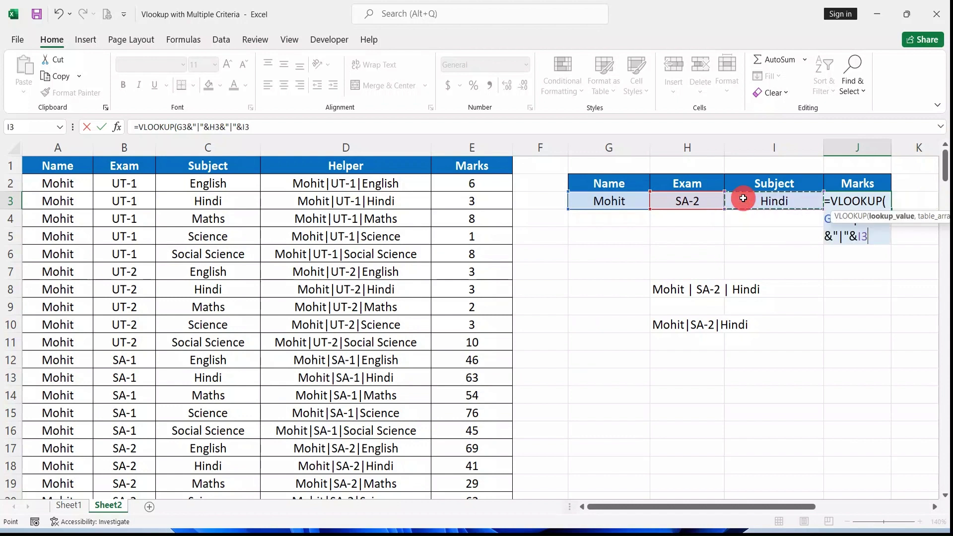
type(",")
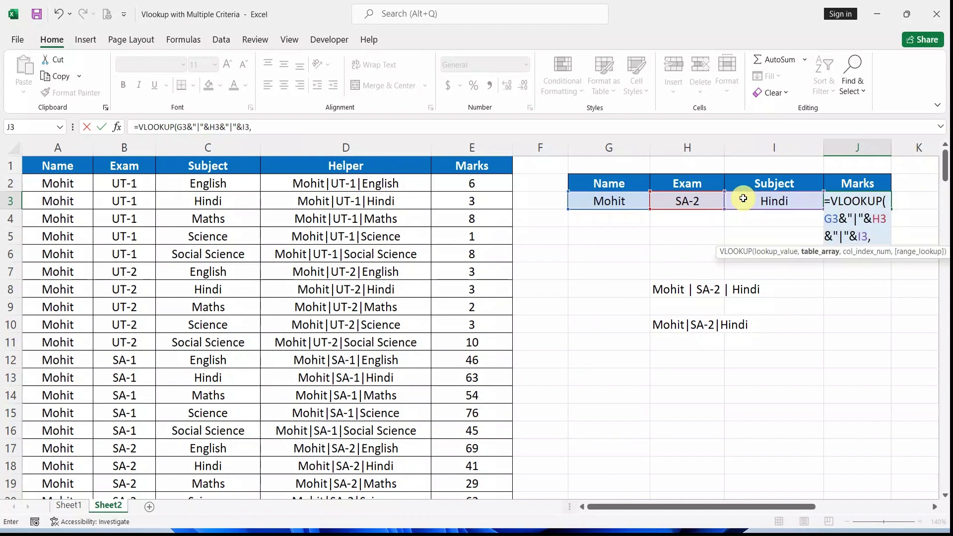
Finish the J3 VLOOKUP with table array D:E, column index 2 and 0 for an exact match.
left_click_drag(362, 149, 450, 151)
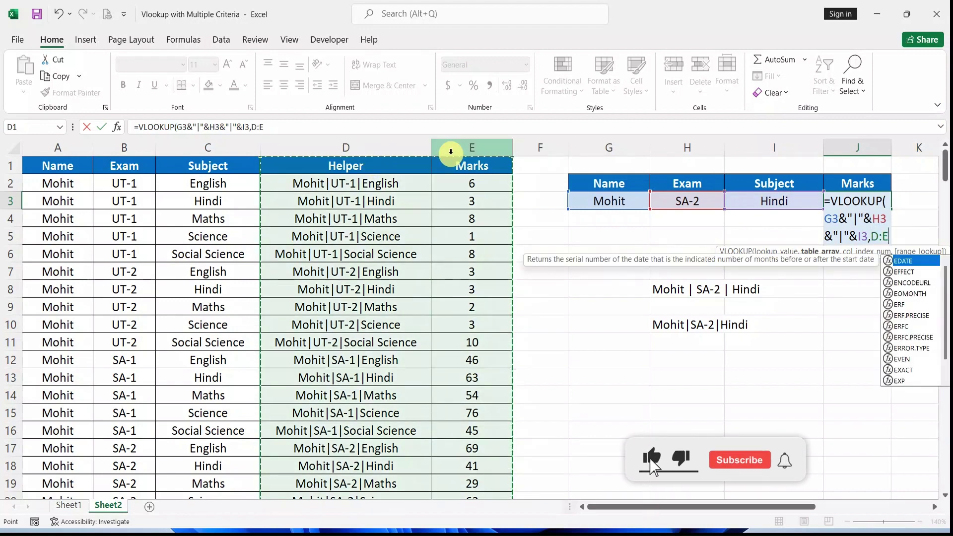
type(",")
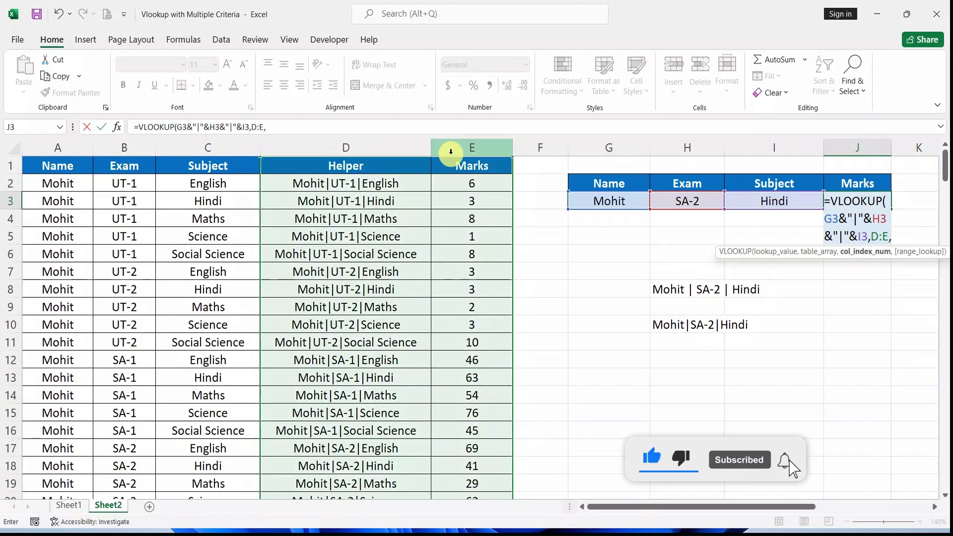
type("2")
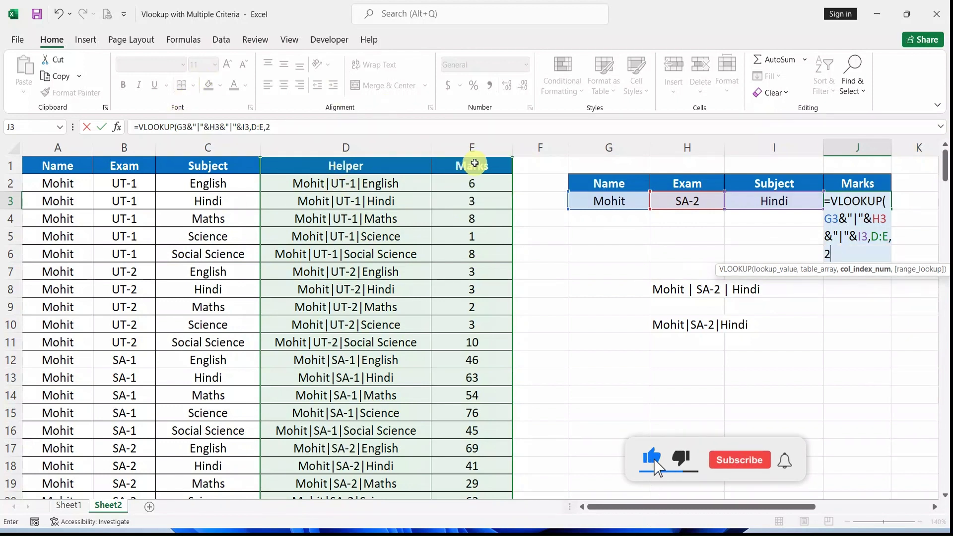
type(",0")
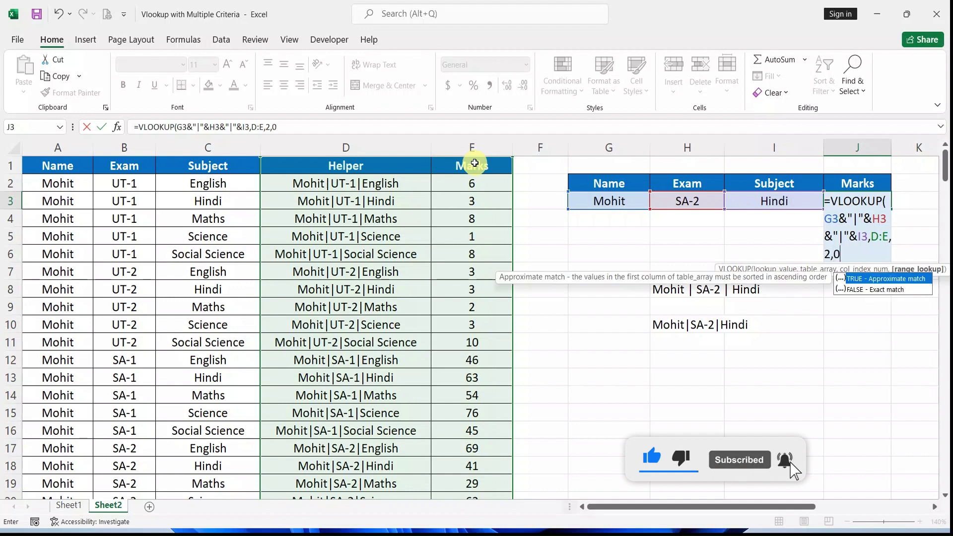
type(")")
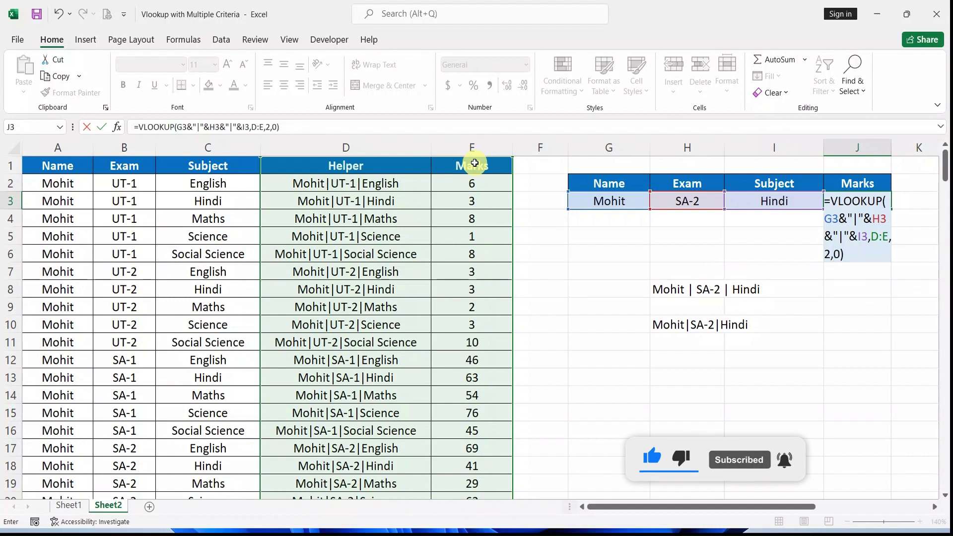
key("Return")
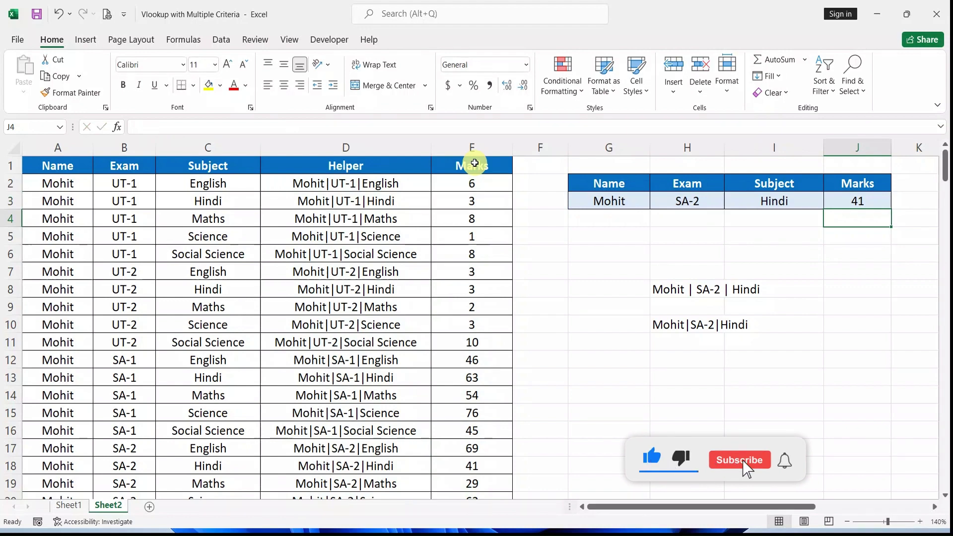
Hide the Helper column D in the marks table.
left_click(398, 144)
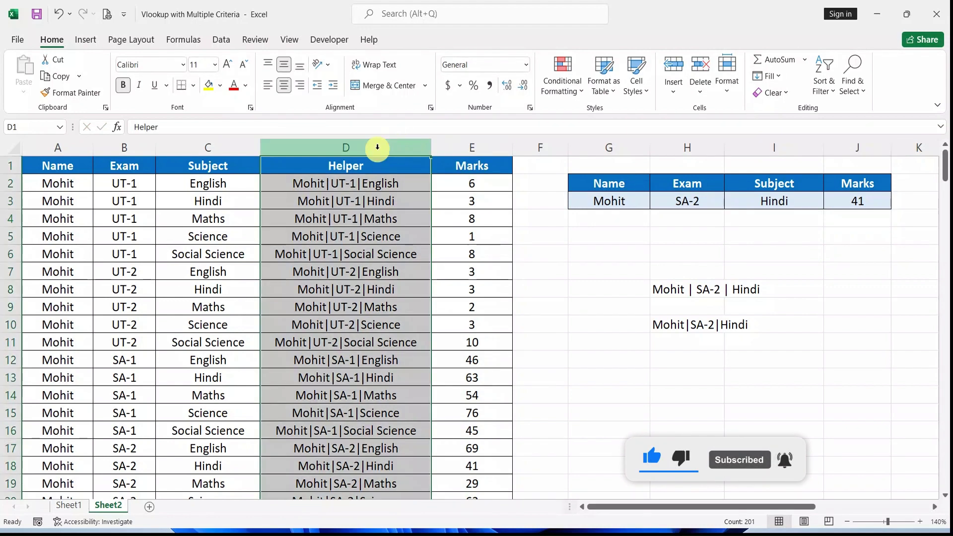
right_click(379, 148)
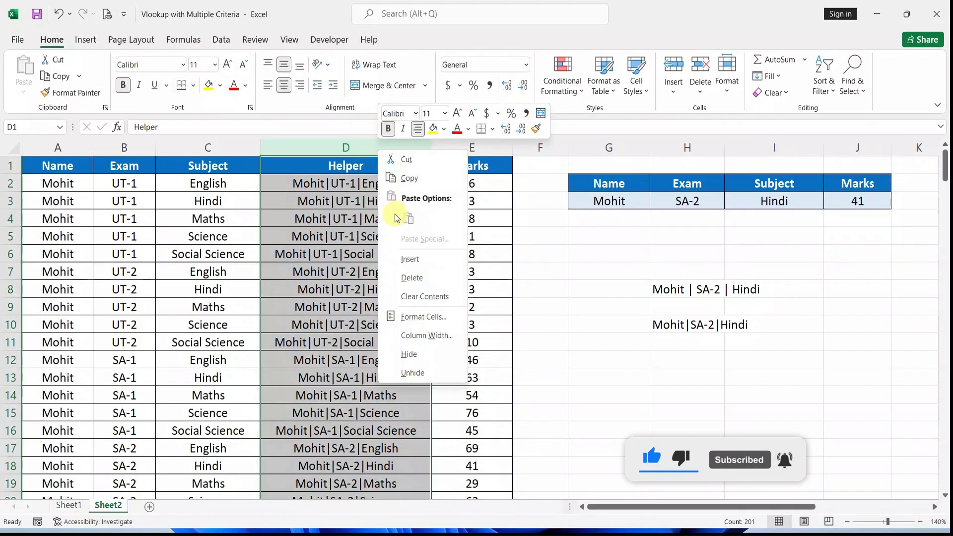
left_click(423, 356)
left_click(483, 249)
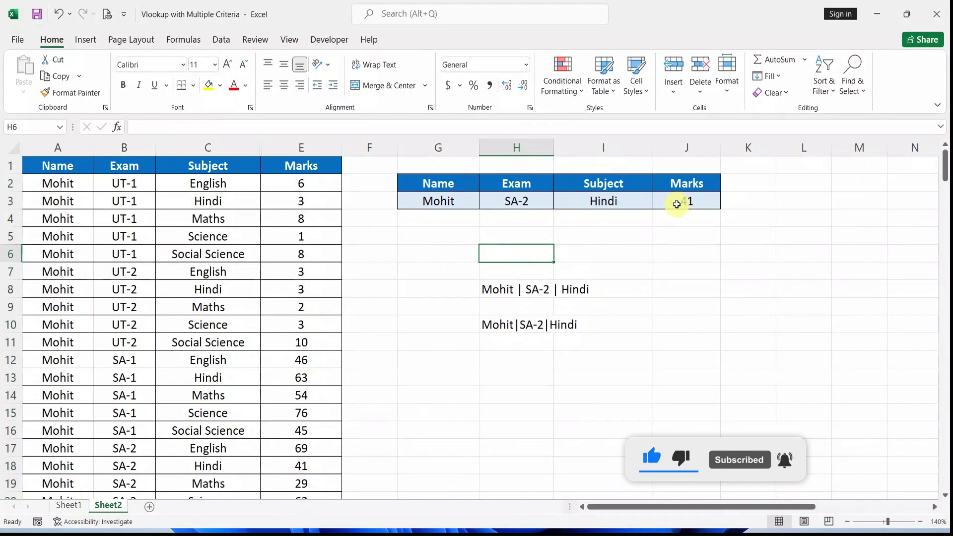
Set the lookup criteria to exam SA-2 and subject English, and select the matching source record in A17:E17 to compare the marks.
left_click(460, 202)
left_click(511, 203)
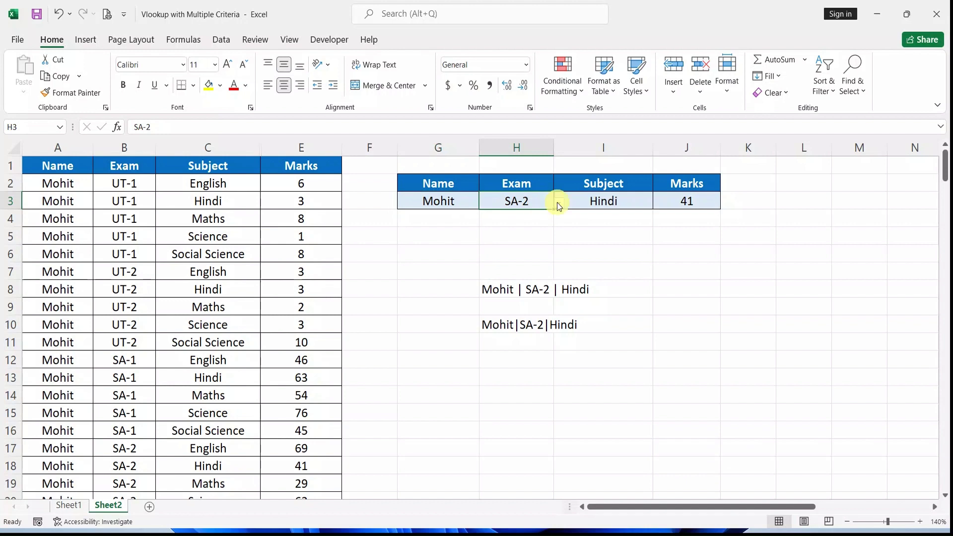
left_click(559, 203)
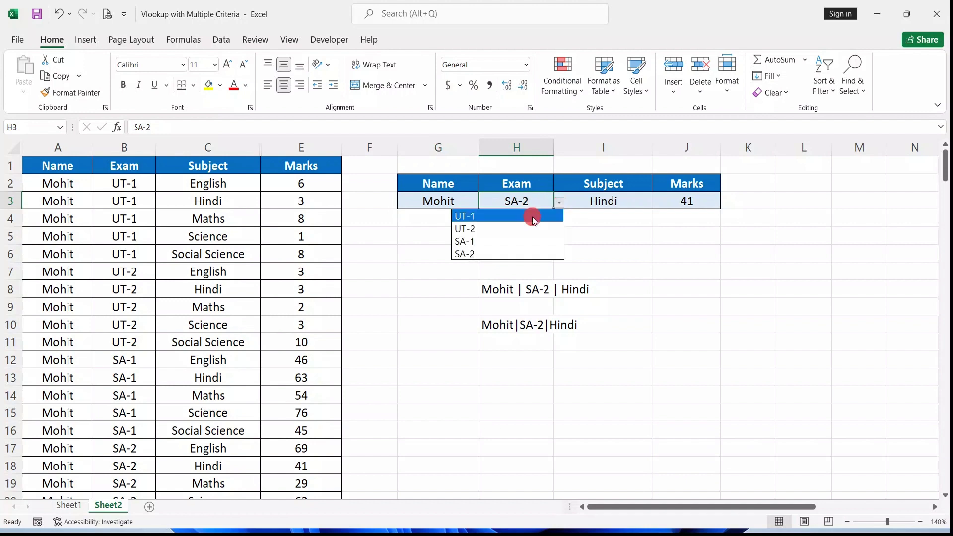
left_click(529, 254)
left_click(648, 207)
left_click(658, 203)
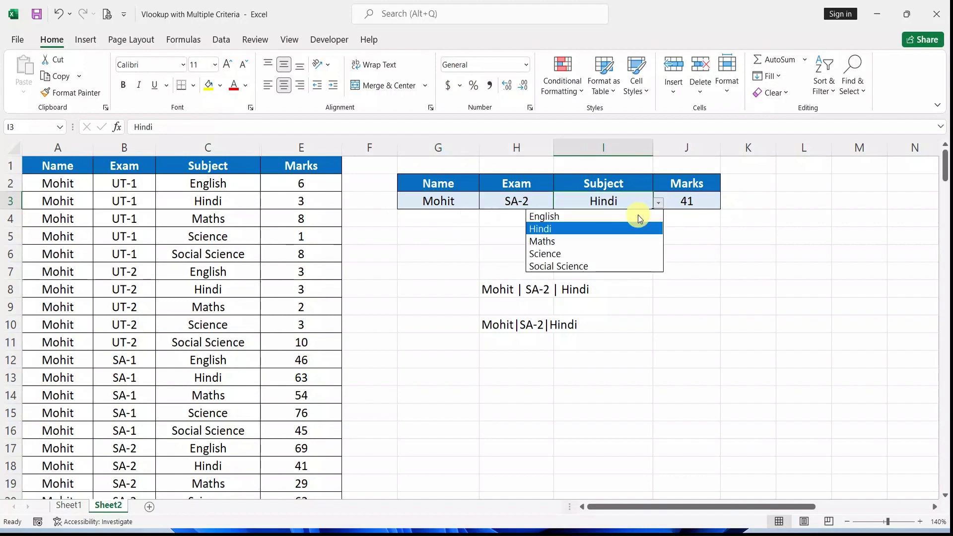
left_click(599, 216)
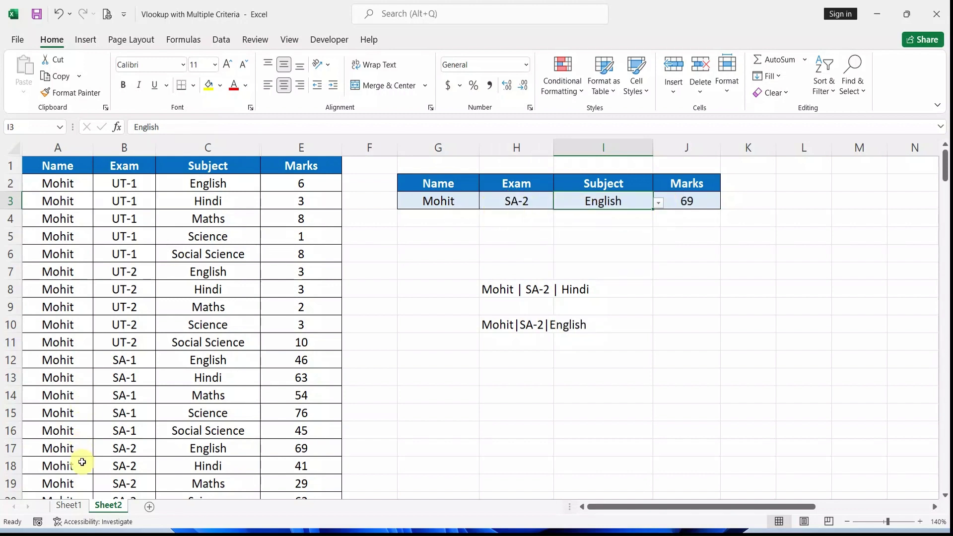
left_click_drag(65, 449, 315, 447)
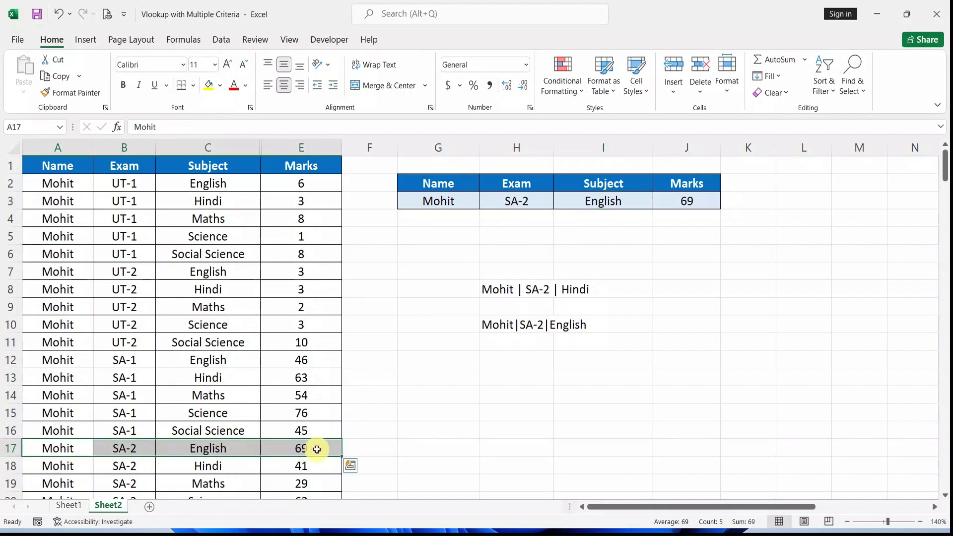